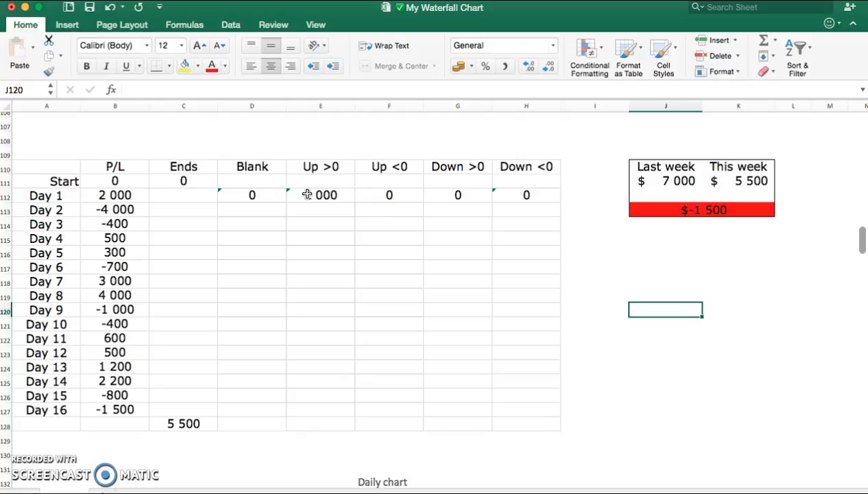
Step: Fill the Day 1 formulas in D112:H112 down one row to Day 2, after viewing the daily chart
{"action": "left_click_drag", "start_coordinate": [246, 195], "coordinate": [524, 198]}
{"action": "scroll", "coordinate": [512, 283], "scroll_direction": "down", "scroll_amount": 8}
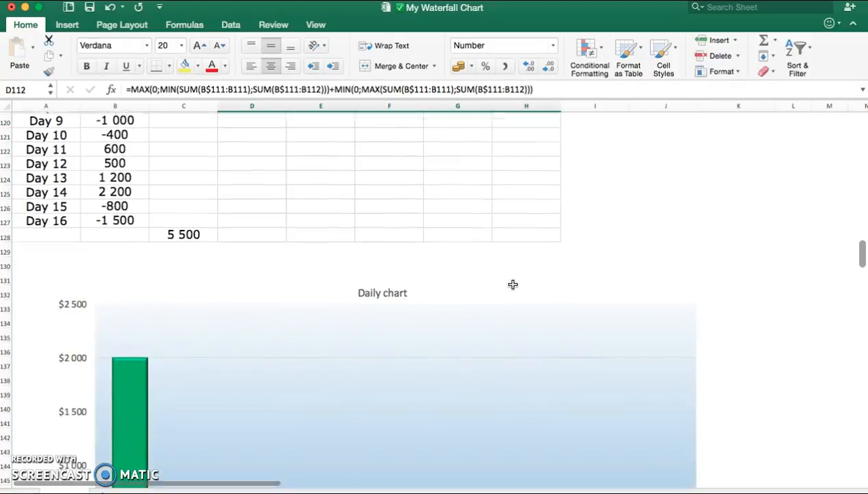
{"action": "scroll", "coordinate": [512, 284], "scroll_direction": "up", "scroll_amount": 9}
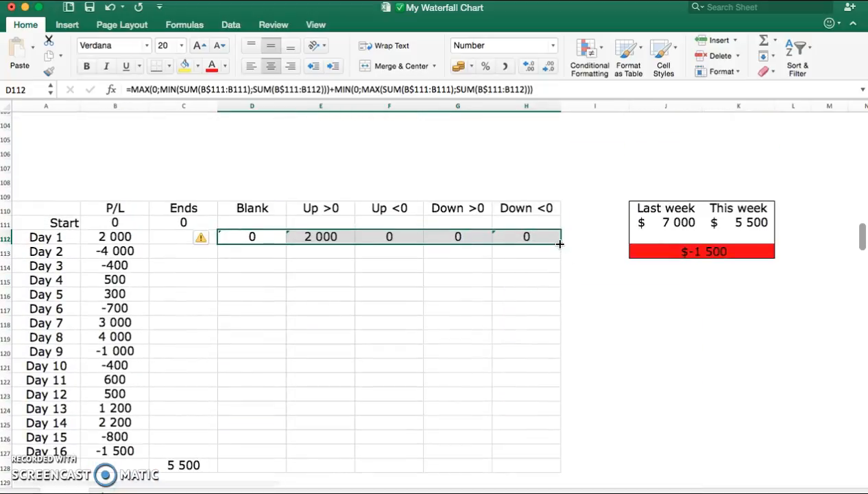
{"action": "left_click_drag", "start_coordinate": [559, 248], "coordinate": [561, 255]}
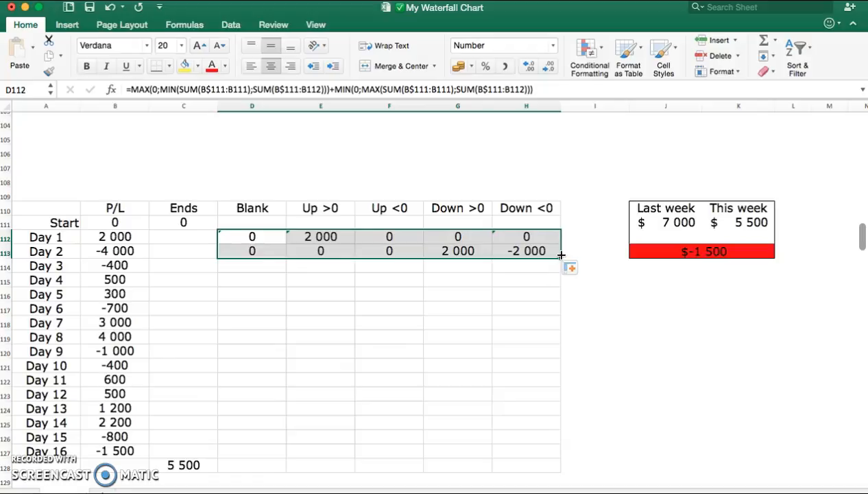
Step: Check the daily chart and extend the formula fill in columns D to H down through Day 5 (row 116)
{"action": "scroll", "coordinate": [622, 343], "scroll_direction": "down", "scroll_amount": 12}
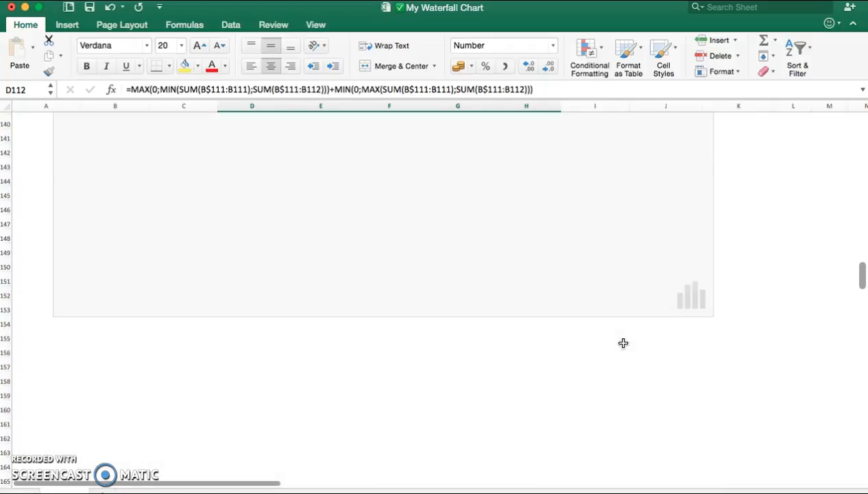
{"action": "scroll", "coordinate": [624, 343], "scroll_direction": "up", "scroll_amount": 10}
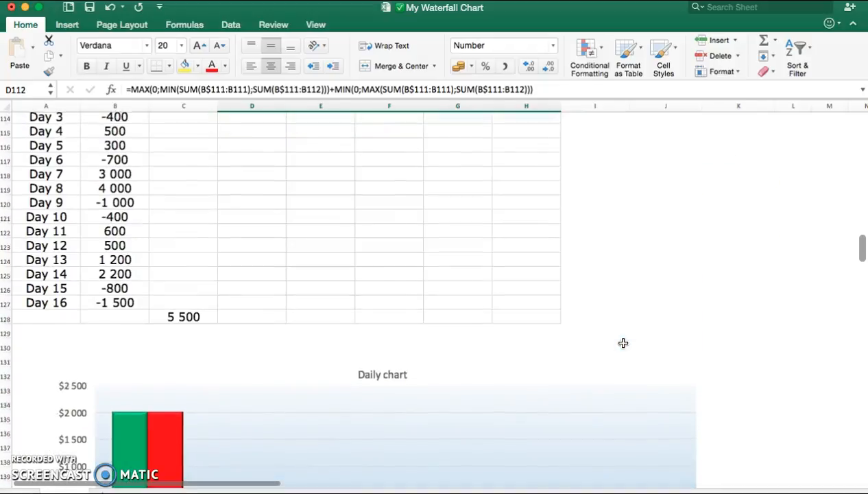
{"action": "scroll", "coordinate": [624, 342], "scroll_direction": "up", "scroll_amount": 3}
{"action": "left_click_drag", "start_coordinate": [559, 216], "coordinate": [560, 249]}
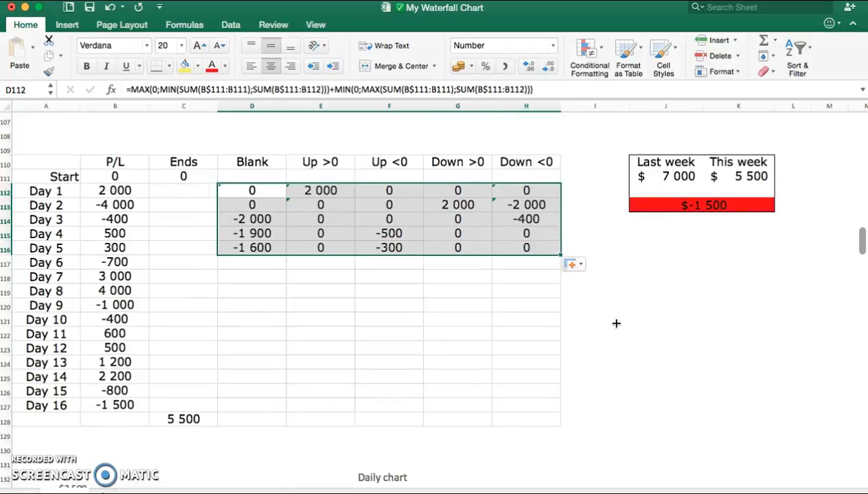
Step: Extend the Blank, Up and Down formulas through Day 16 (row 127) and view the daily chart
{"action": "scroll", "coordinate": [616, 323], "scroll_direction": "down", "scroll_amount": 8}
{"action": "scroll", "coordinate": [616, 323], "scroll_direction": "up", "scroll_amount": 3}
{"action": "scroll", "coordinate": [617, 323], "scroll_direction": "up", "scroll_amount": 4}
{"action": "left_click_drag", "start_coordinate": [560, 208], "coordinate": [568, 363]}
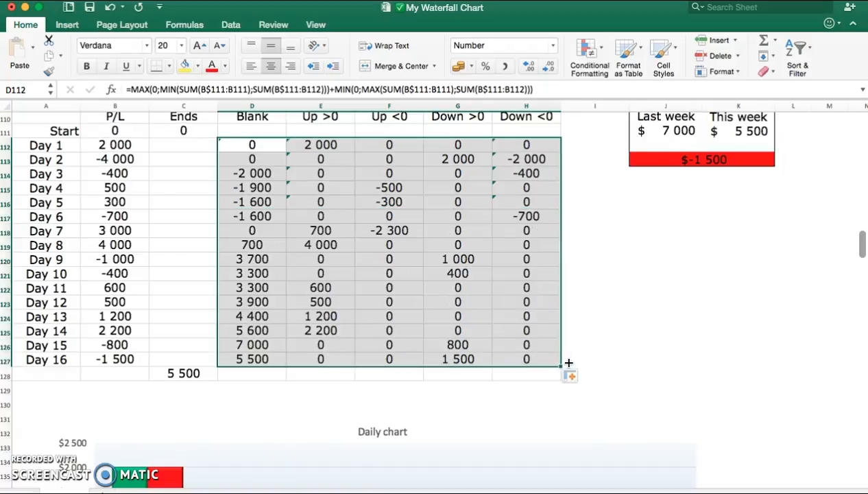
{"action": "left_click", "coordinate": [659, 354]}
{"action": "scroll", "coordinate": [659, 353], "scroll_direction": "down", "scroll_amount": 10}
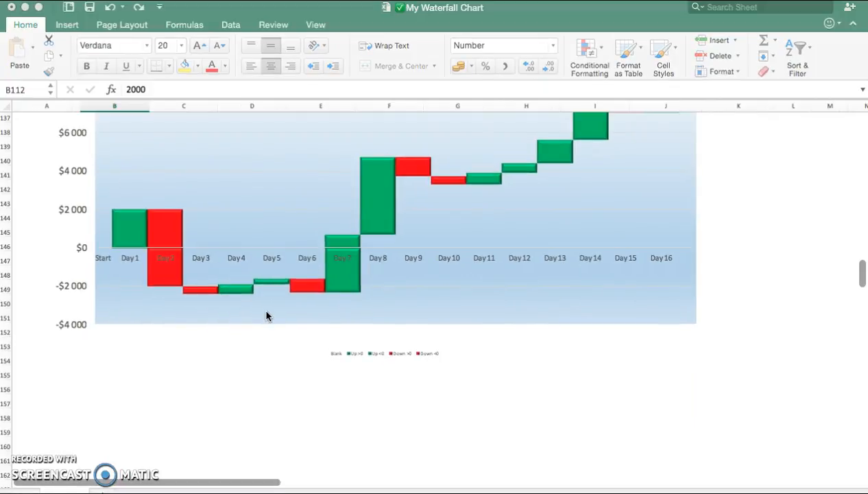
Step: Set the Day 1 P/L value in B112 to -2000 and check the effect on the daily chart
{"action": "scroll", "coordinate": [267, 315], "scroll_direction": "up", "scroll_amount": 10}
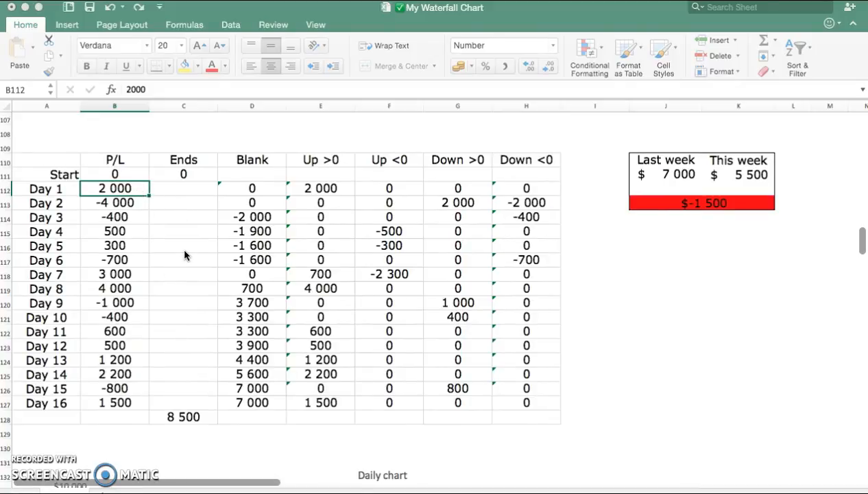
{"action": "left_click", "coordinate": [118, 231]}
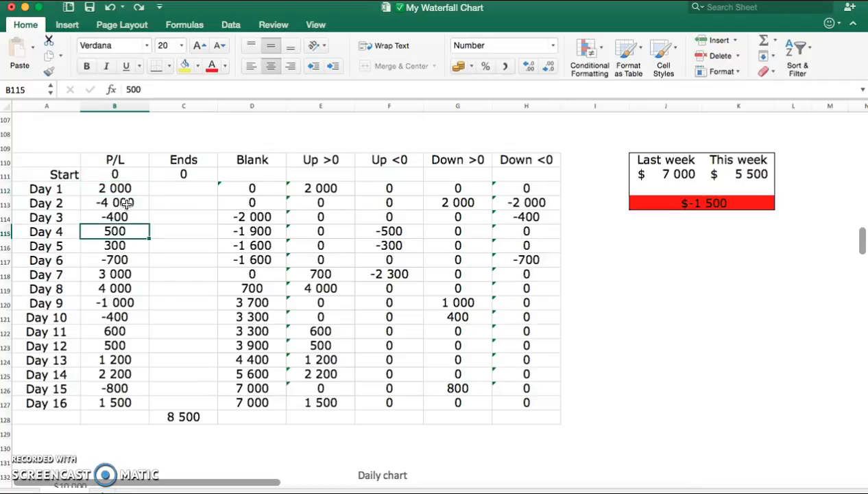
{"action": "left_click", "coordinate": [122, 189]}
{"action": "type", "text": "-200"}
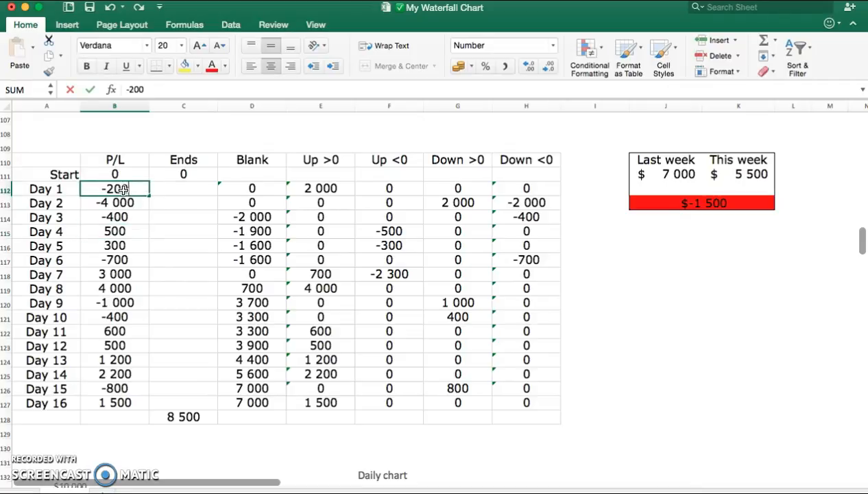
{"action": "type", "text": "0"}
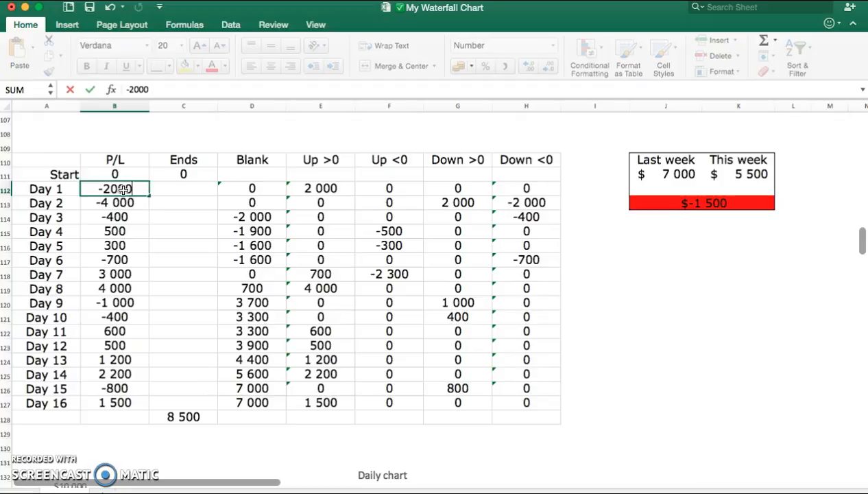
{"action": "key", "text": "Return"}
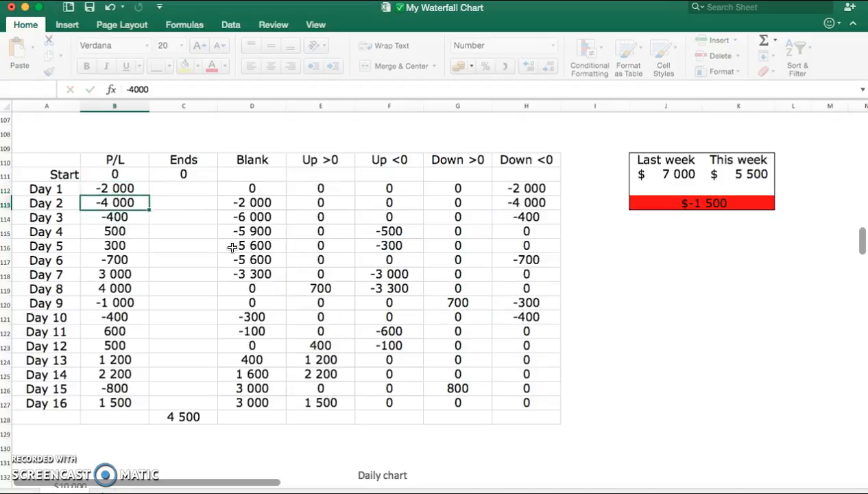
{"action": "scroll", "coordinate": [233, 247], "scroll_direction": "down", "scroll_amount": 5}
{"action": "scroll", "coordinate": [234, 247], "scroll_direction": "down", "scroll_amount": 5}
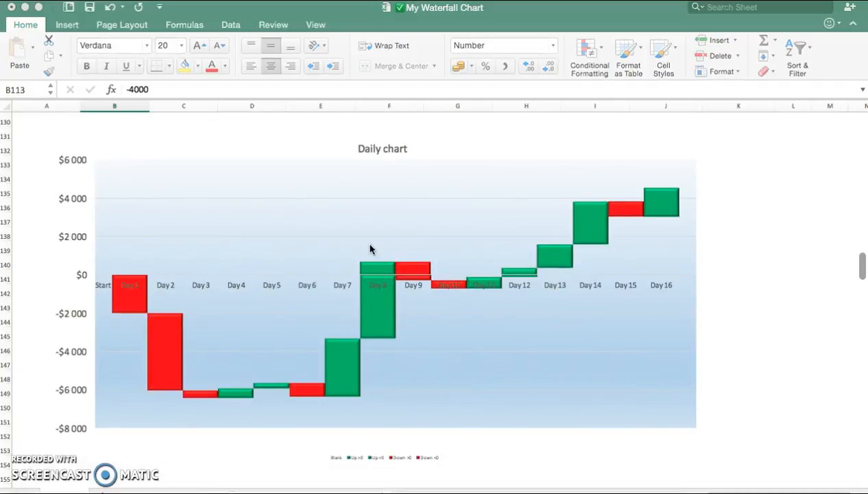
Step: Set the Day 1 P/L value in B112 back to 2000 and review the daily chart
{"action": "scroll", "coordinate": [370, 248], "scroll_direction": "up", "scroll_amount": 4}
{"action": "scroll", "coordinate": [370, 248], "scroll_direction": "up", "scroll_amount": 4}
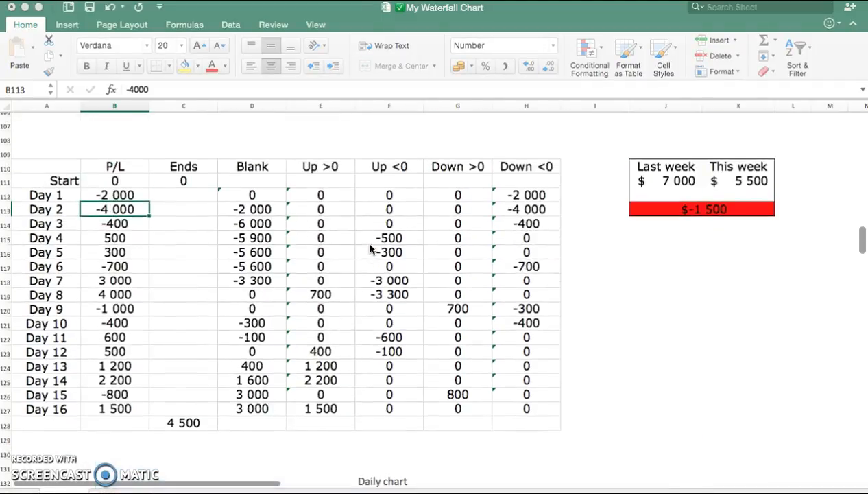
{"action": "left_click", "coordinate": [135, 197]}
{"action": "type", "text": "2000"}
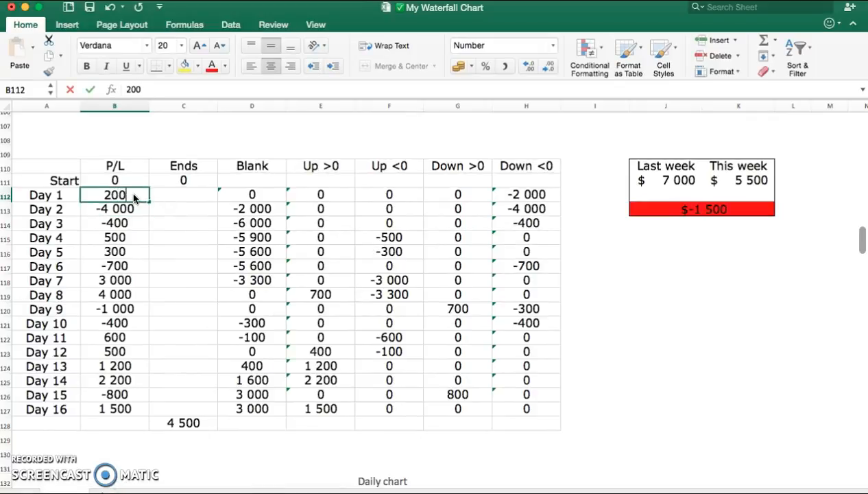
{"action": "key", "text": "Return"}
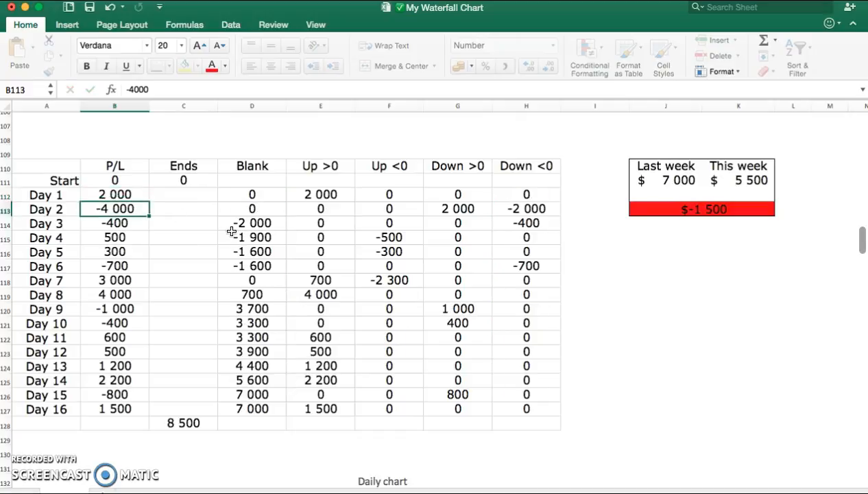
{"action": "scroll", "coordinate": [231, 229], "scroll_direction": "down", "scroll_amount": 8}
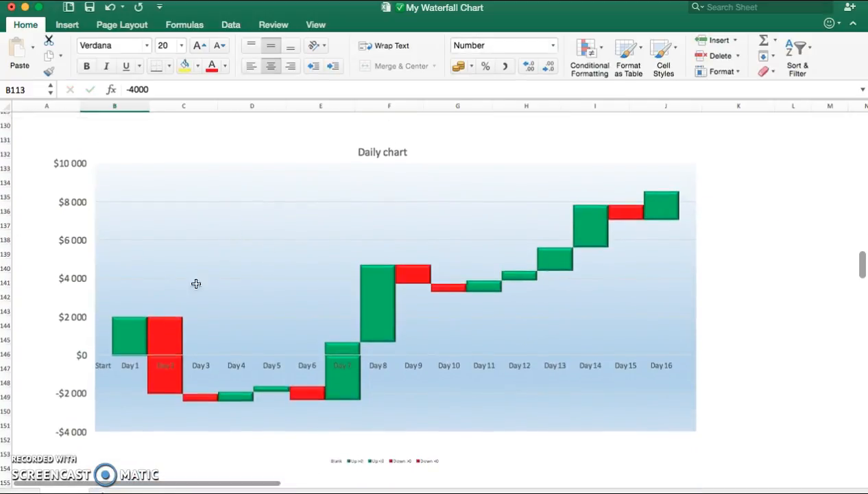
{"action": "scroll", "coordinate": [315, 327], "scroll_direction": "down", "scroll_amount": 5}
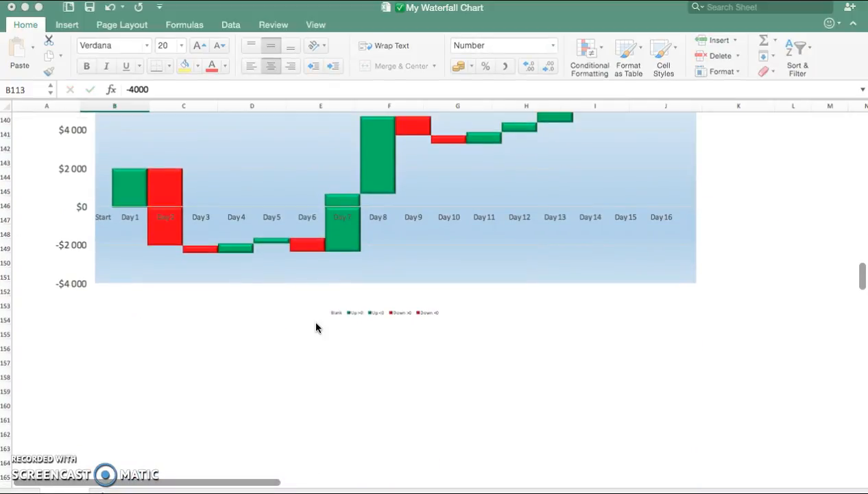
{"action": "scroll", "coordinate": [316, 327], "scroll_direction": "up", "scroll_amount": 5}
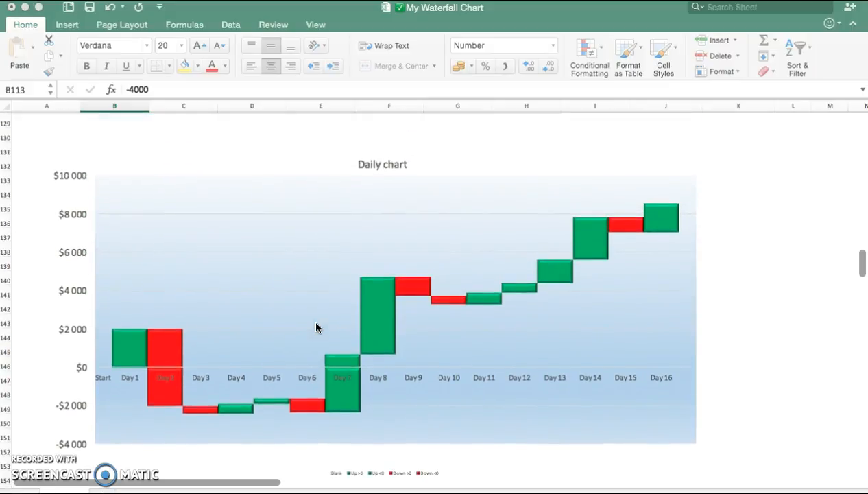
Step: Set the Day 16 P/L value in B127 to -1500 and view the daily chart
{"action": "scroll", "coordinate": [315, 327], "scroll_direction": "up", "scroll_amount": 8}
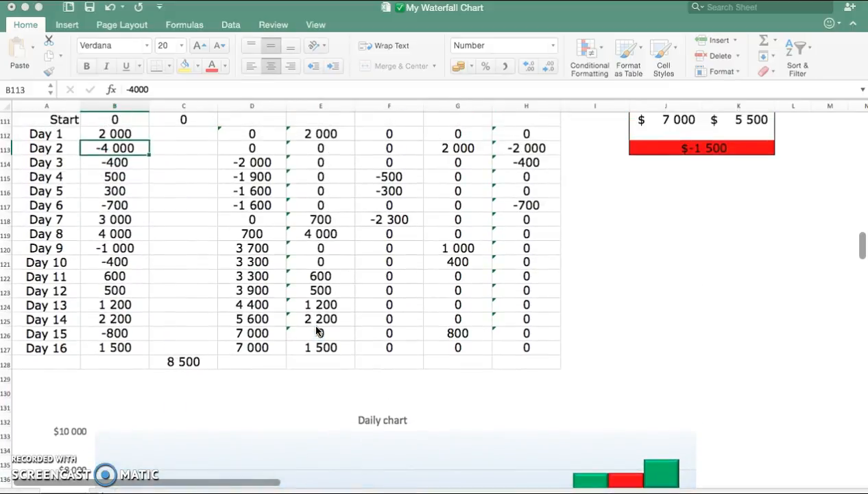
{"action": "left_click", "coordinate": [110, 347]}
{"action": "type", "text": "-1500"}
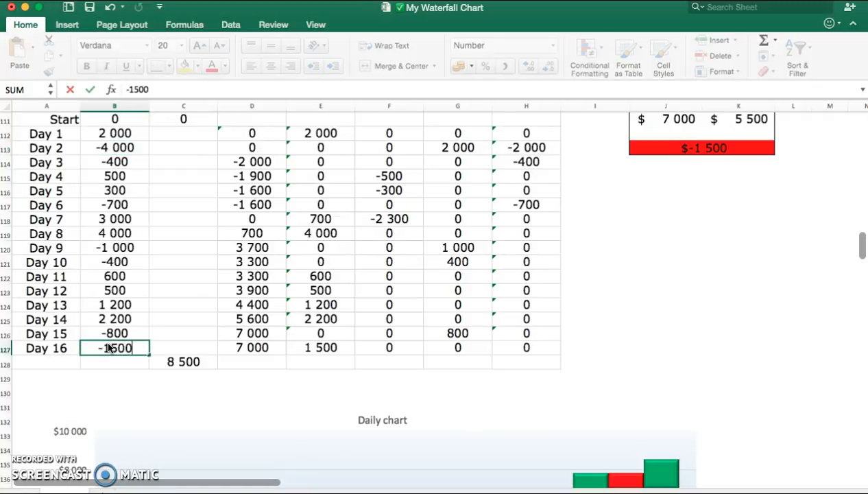
{"action": "key", "text": "Return"}
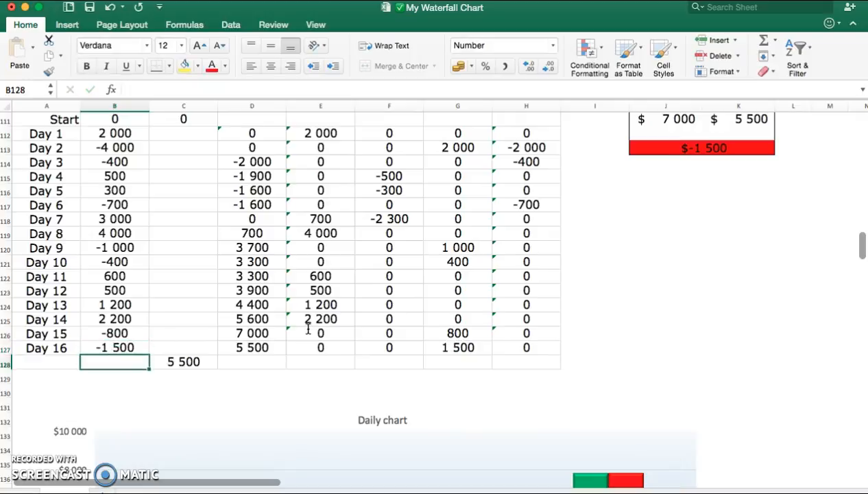
{"action": "scroll", "coordinate": [308, 329], "scroll_direction": "down", "scroll_amount": 2}
{"action": "scroll", "coordinate": [308, 329], "scroll_direction": "down", "scroll_amount": 6}
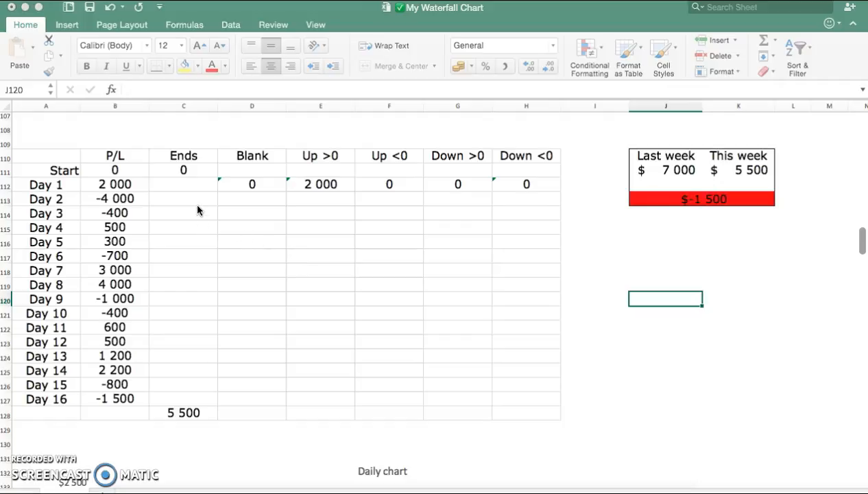
Step: Examine the formulas in the Ends start cell C111 and the Day 1 Blank cell D112 without changing them
{"action": "double_click", "coordinate": [183, 172]}
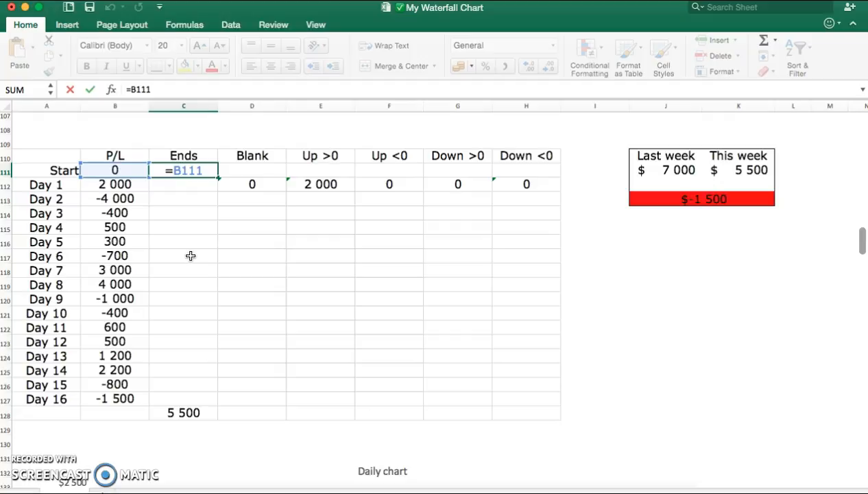
{"action": "key", "text": "Escape"}
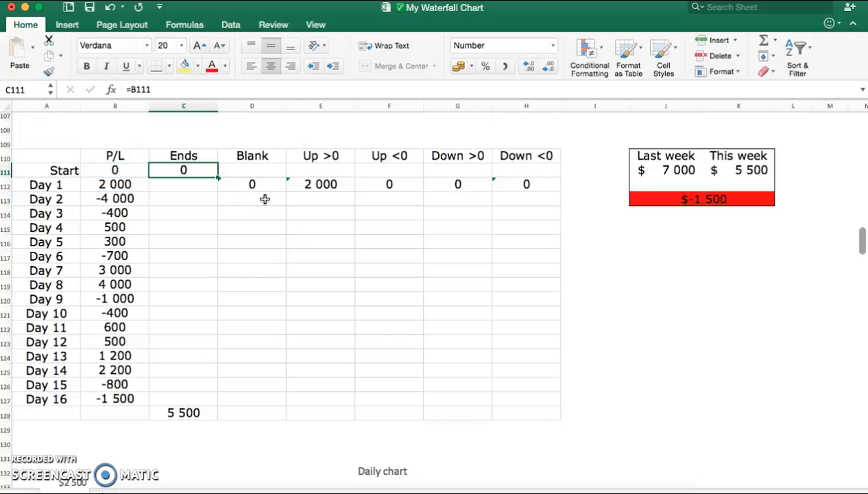
{"action": "double_click", "coordinate": [254, 183]}
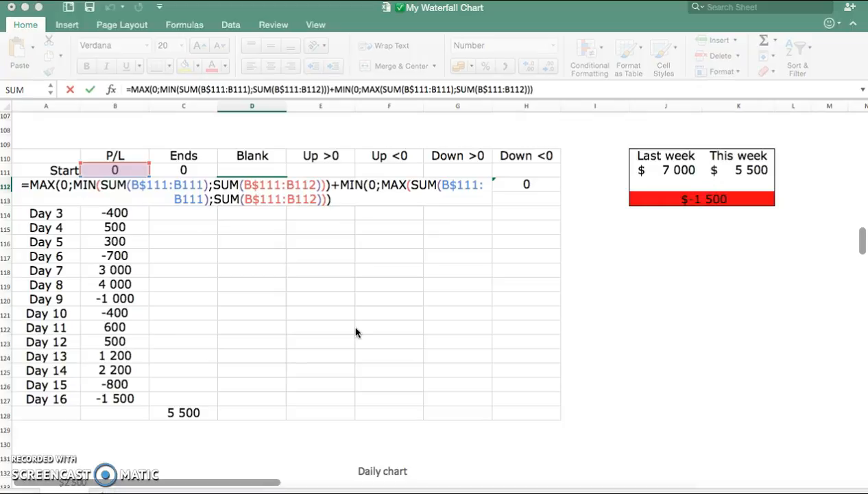
{"action": "left_click", "coordinate": [320, 157]}
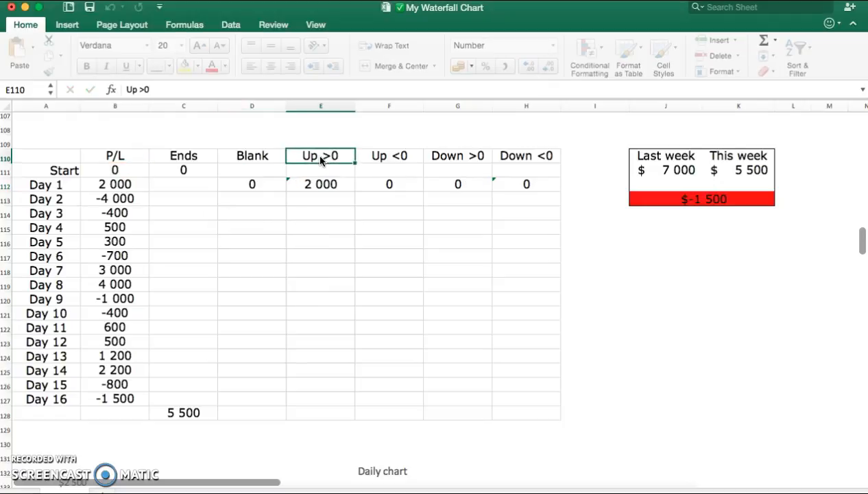
Step: Examine the Day 1 formulas for Up >0 in E112 and Up <0 in F112, leaving both unedited
{"action": "double_click", "coordinate": [319, 184]}
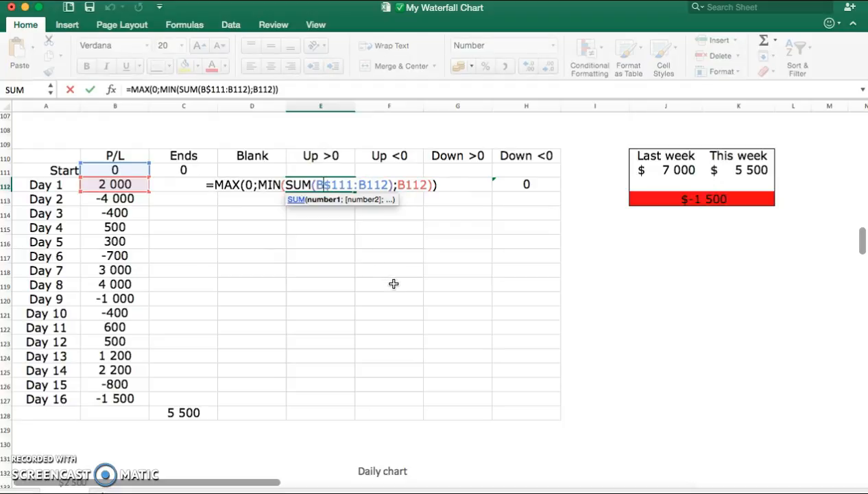
{"action": "key", "text": "Escape"}
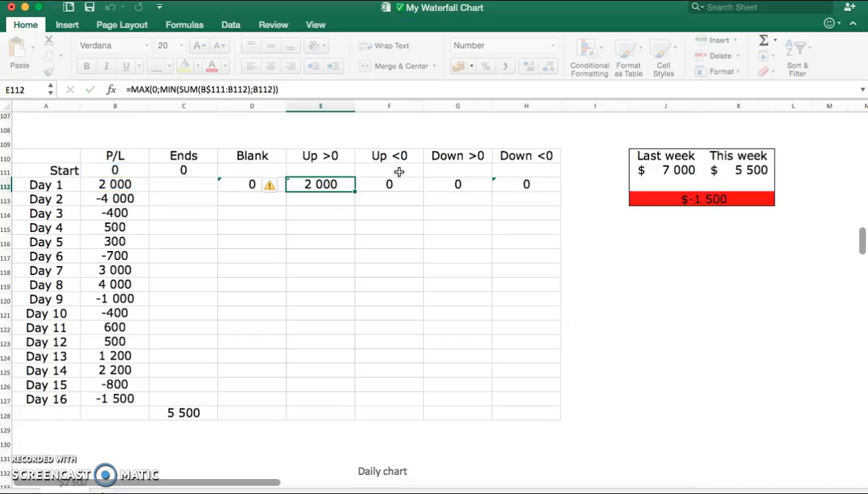
{"action": "double_click", "coordinate": [391, 185]}
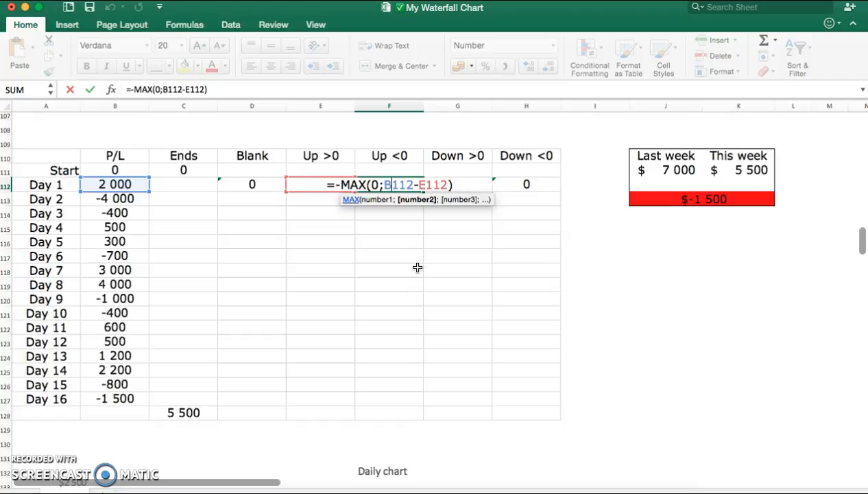
{"action": "key", "text": "Escape"}
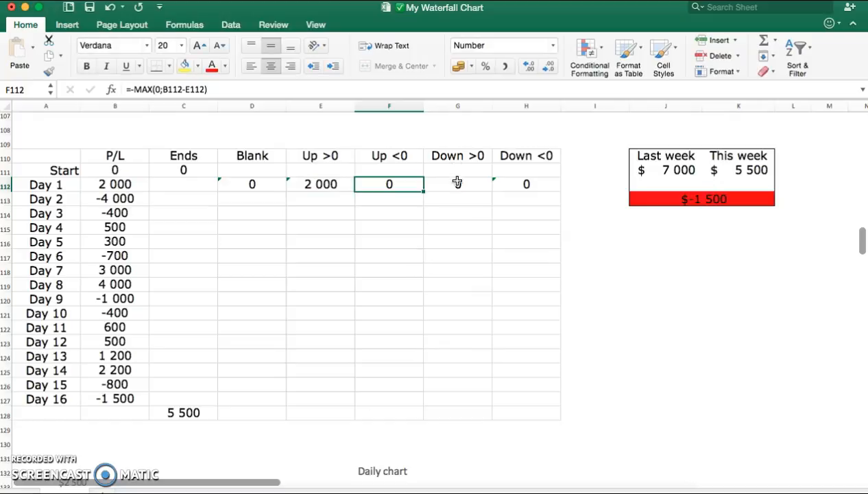
Step: Examine the Day 1 formulas for Down >0 in G112 and Down <0 in H112, leaving both unedited
{"action": "double_click", "coordinate": [457, 185]}
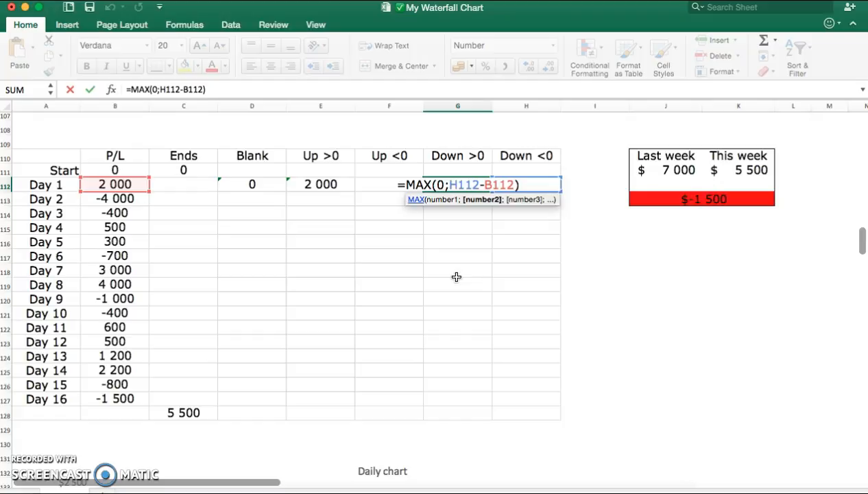
{"action": "key", "text": "Escape"}
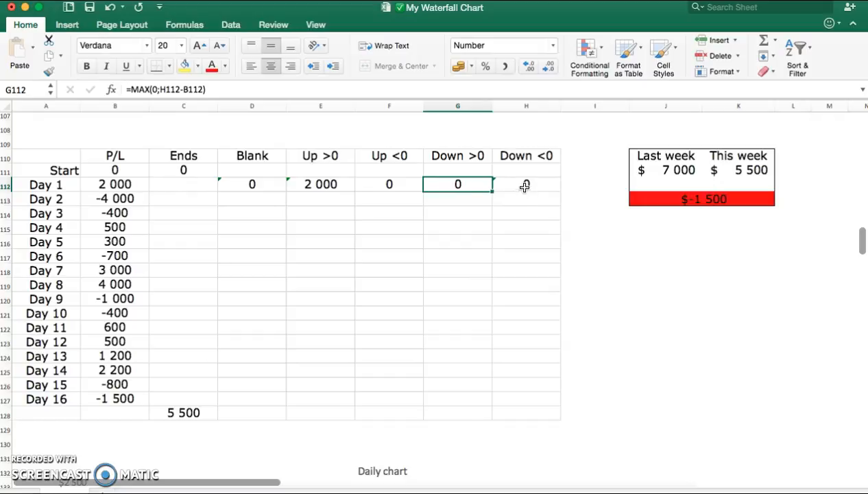
{"action": "double_click", "coordinate": [523, 185]}
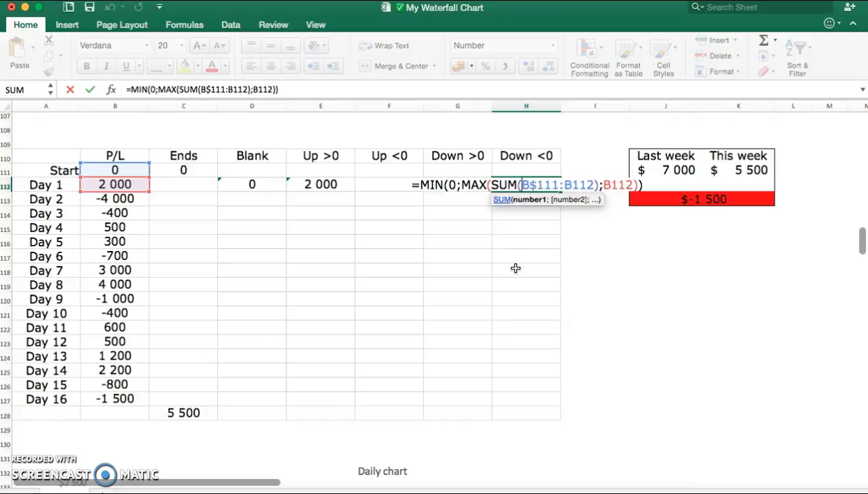
{"action": "key", "text": "Escape"}
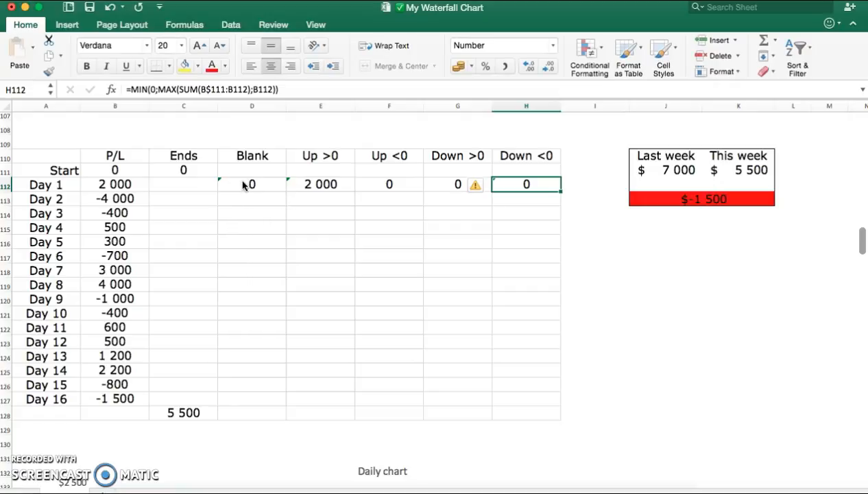
Step: Fill the Day 1 formulas in D112:H112 down through Day 16 (row 127) and view the resulting daily chart
{"action": "left_click_drag", "start_coordinate": [241, 186], "coordinate": [536, 188]}
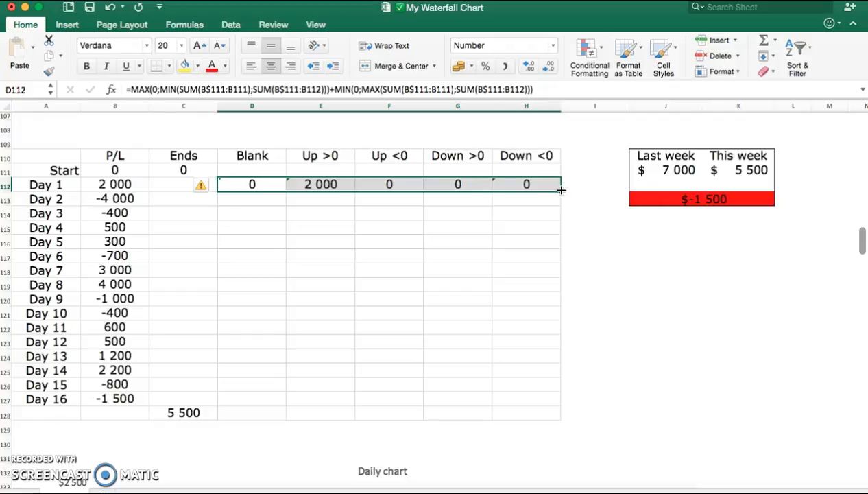
{"action": "left_click_drag", "start_coordinate": [560, 190], "coordinate": [559, 405]}
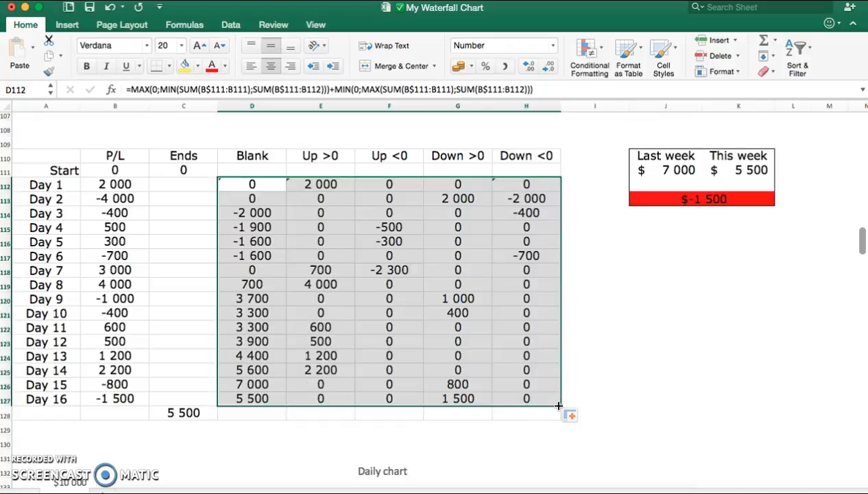
{"action": "left_click", "coordinate": [591, 329]}
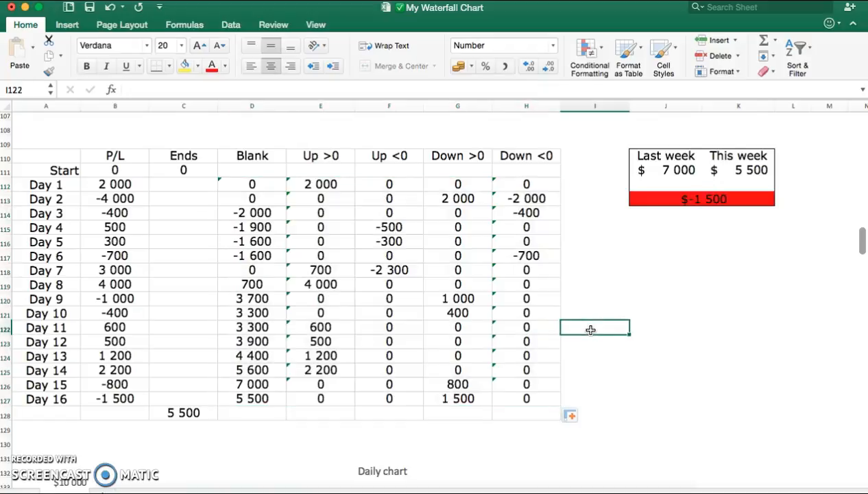
{"action": "scroll", "coordinate": [404, 301], "scroll_direction": "down", "scroll_amount": 3}
{"action": "scroll", "coordinate": [405, 302], "scroll_direction": "down", "scroll_amount": 10}
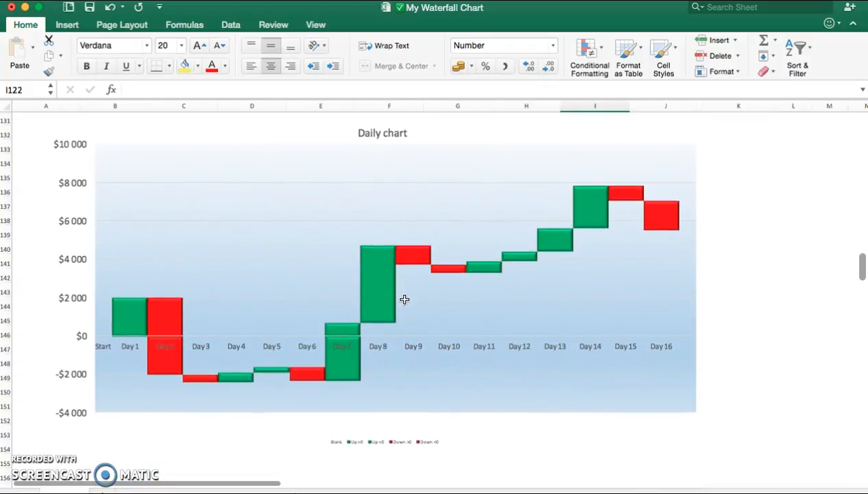
{"action": "scroll", "coordinate": [405, 300], "scroll_direction": "up", "scroll_amount": 10}
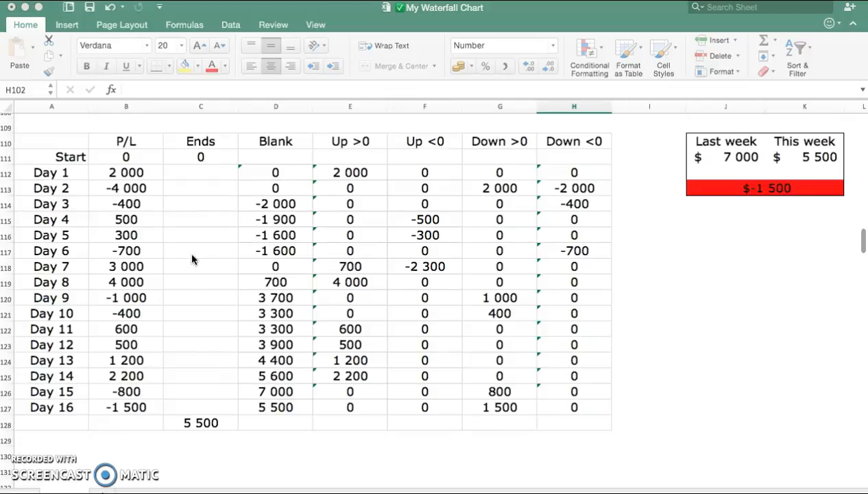
Step: Insert a Stacked Column chart from the day labels A110:A127 and the Ends to Down <0 columns C110:H127, excluding the P/L column
{"action": "scroll", "coordinate": [192, 259], "scroll_direction": "up", "scroll_amount": 1}
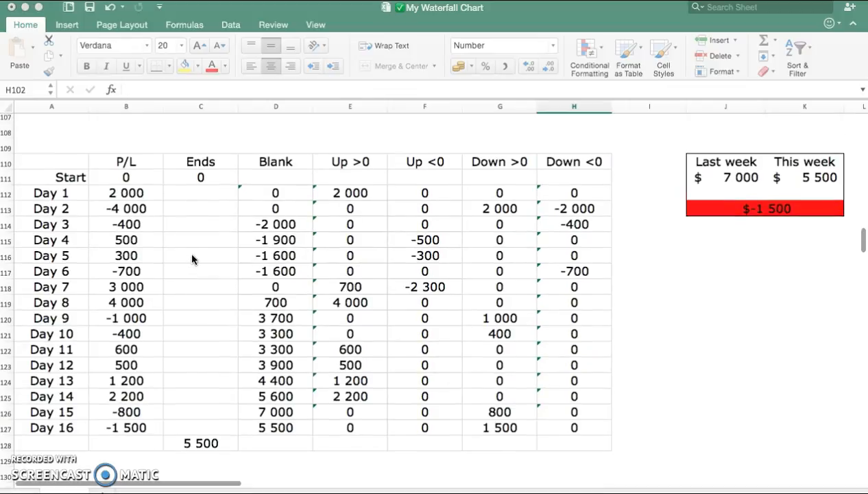
{"action": "scroll", "coordinate": [192, 258], "scroll_direction": "down", "scroll_amount": 1}
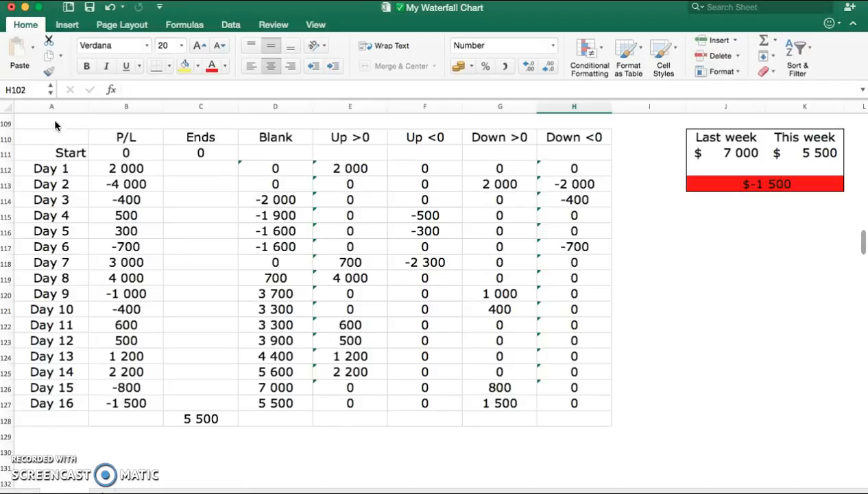
{"action": "left_click_drag", "start_coordinate": [51, 138], "coordinate": [68, 402]}
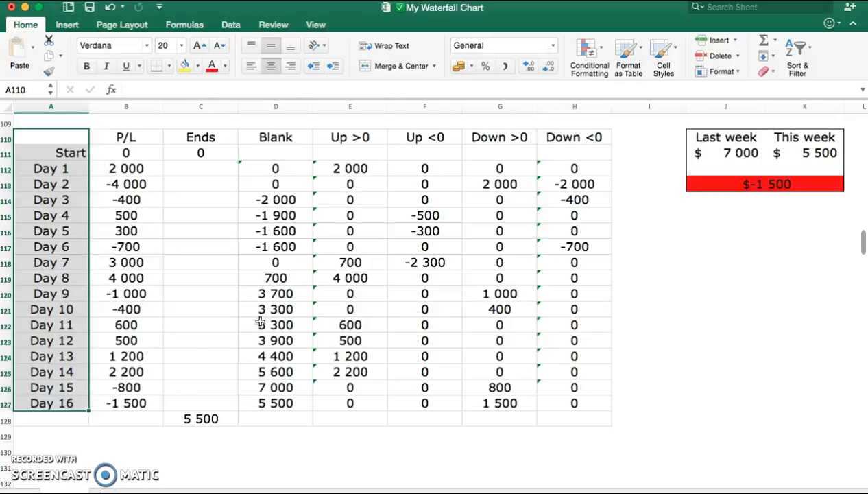
{"action": "left_click_drag", "start_coordinate": [184, 137], "coordinate": [587, 401]}
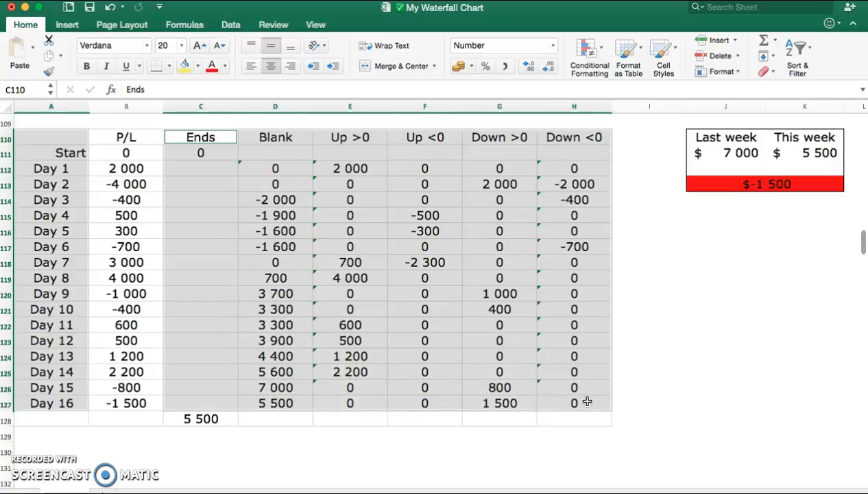
{"action": "scroll", "coordinate": [406, 392], "scroll_direction": "down", "scroll_amount": 3}
{"action": "scroll", "coordinate": [406, 392], "scroll_direction": "down", "scroll_amount": 8}
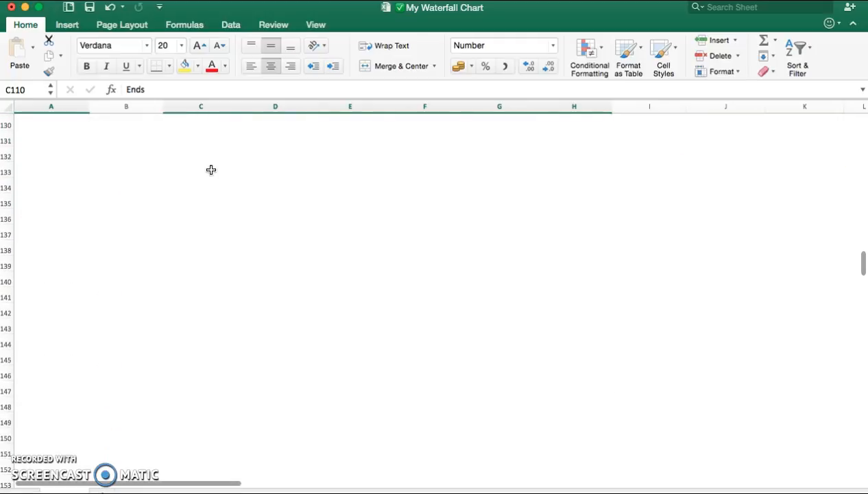
{"action": "left_click", "coordinate": [67, 26]}
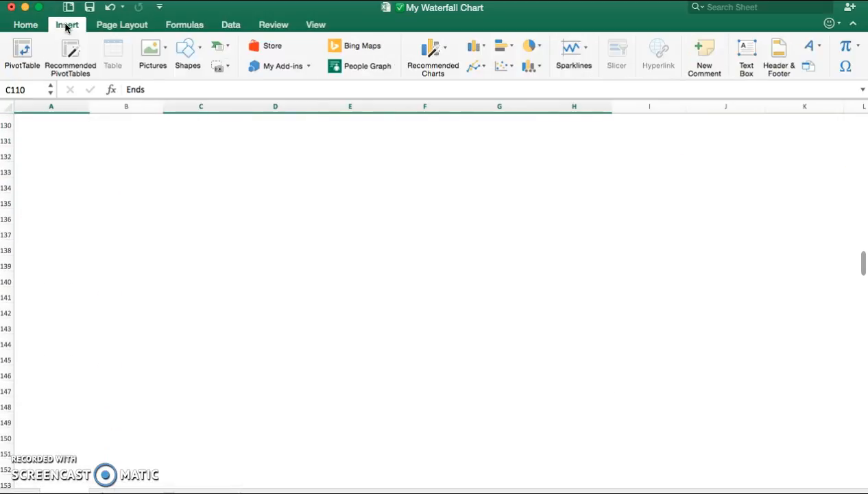
{"action": "left_click", "coordinate": [474, 47]}
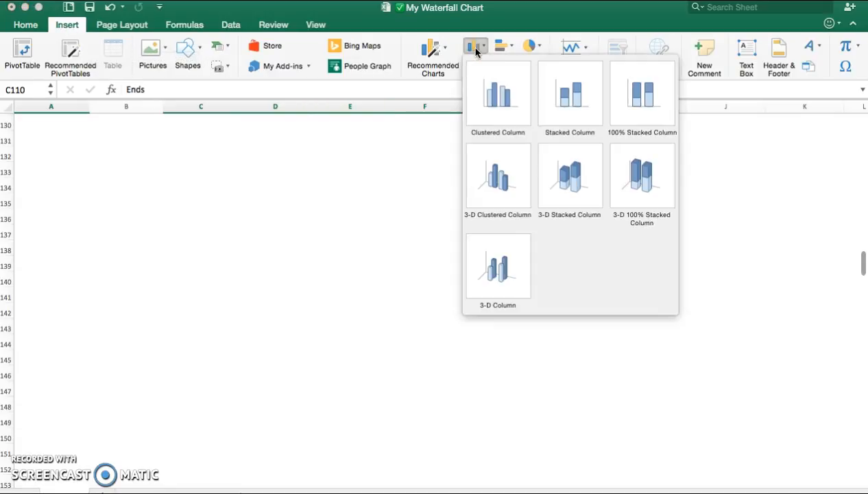
{"action": "left_click", "coordinate": [574, 100]}
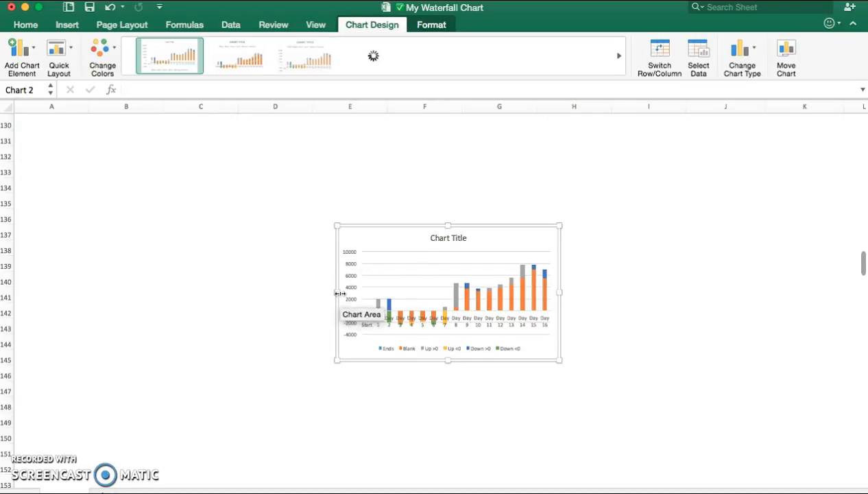
Step: Enlarge the new stacked column chart to span about columns B to J and rows 131 to 150
{"action": "left_click_drag", "start_coordinate": [336, 292], "coordinate": [91, 297]}
{"action": "left_click_drag", "start_coordinate": [561, 292], "coordinate": [724, 300]}
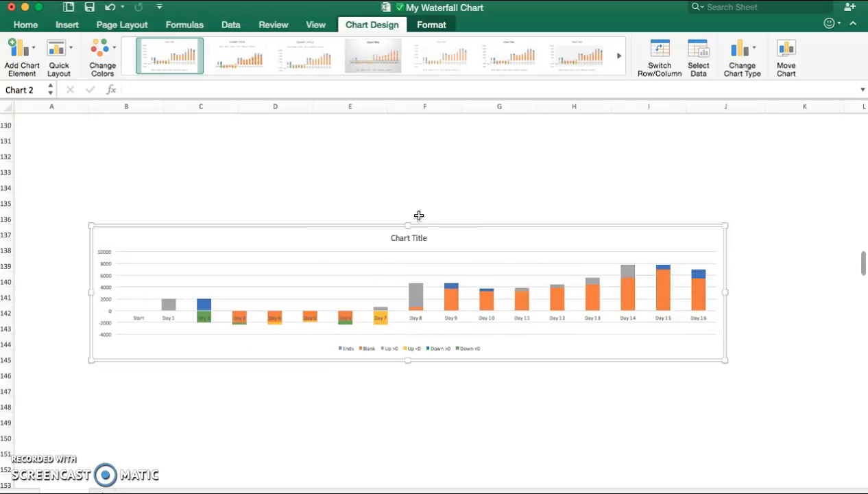
{"action": "left_click_drag", "start_coordinate": [409, 225], "coordinate": [413, 133]}
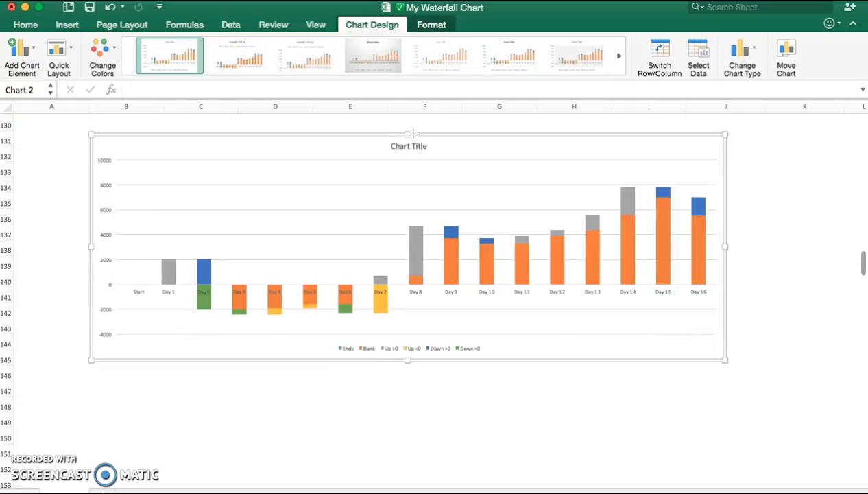
{"action": "left_click_drag", "start_coordinate": [408, 359], "coordinate": [409, 449]}
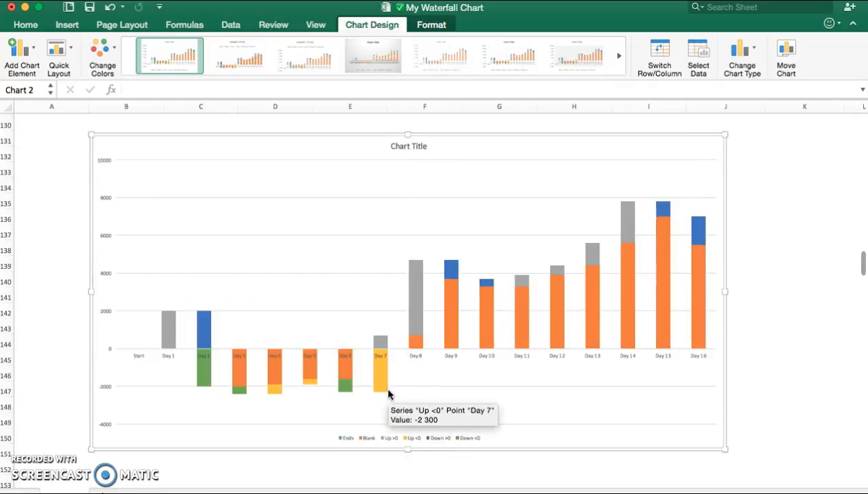
Step: Select the Blank entry in the chart legend and set its fill to No fill
{"action": "scroll", "coordinate": [388, 394], "scroll_direction": "up", "scroll_amount": 5}
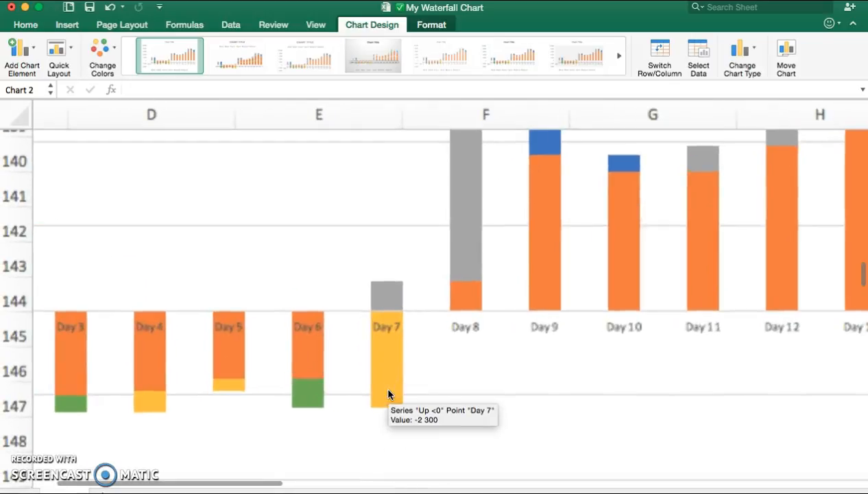
{"action": "scroll", "coordinate": [388, 394], "scroll_direction": "down", "scroll_amount": 5}
{"action": "scroll", "coordinate": [388, 395], "scroll_direction": "right", "scroll_amount": 2}
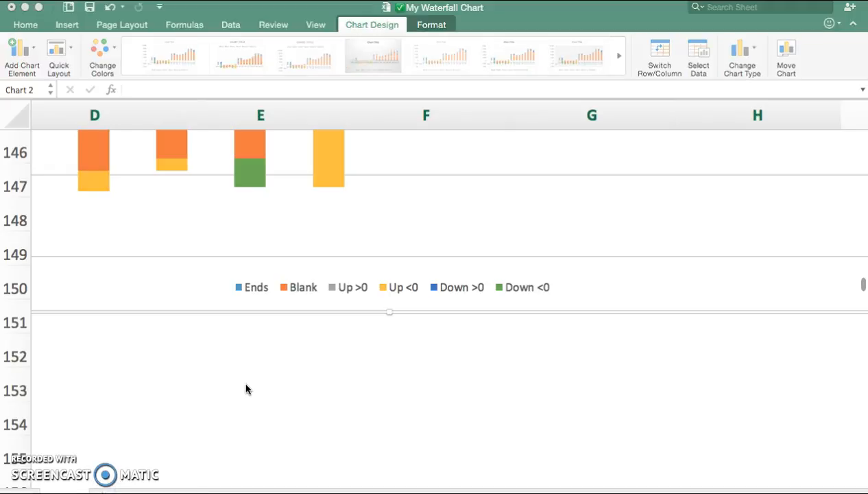
{"action": "left_click", "coordinate": [298, 289]}
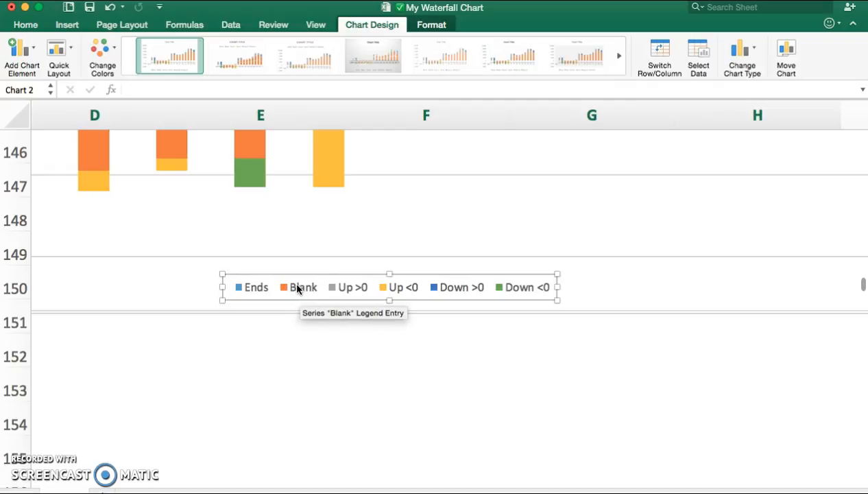
{"action": "left_click", "coordinate": [298, 289]}
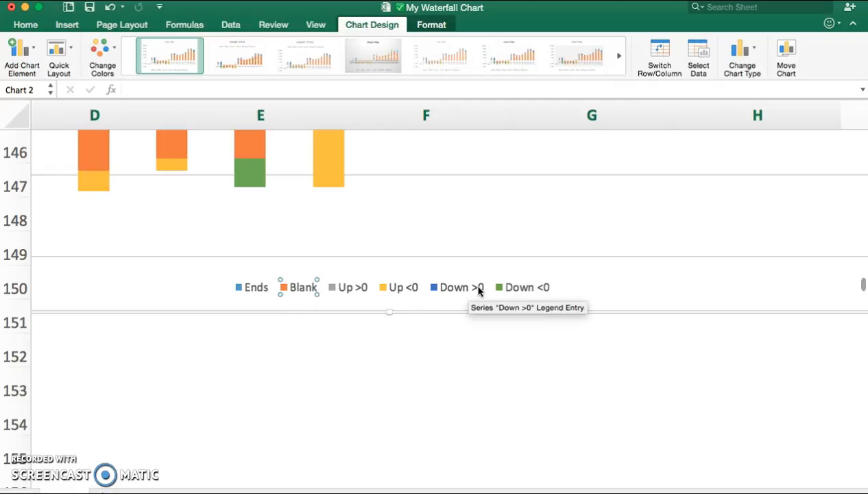
{"action": "left_click", "coordinate": [430, 27]}
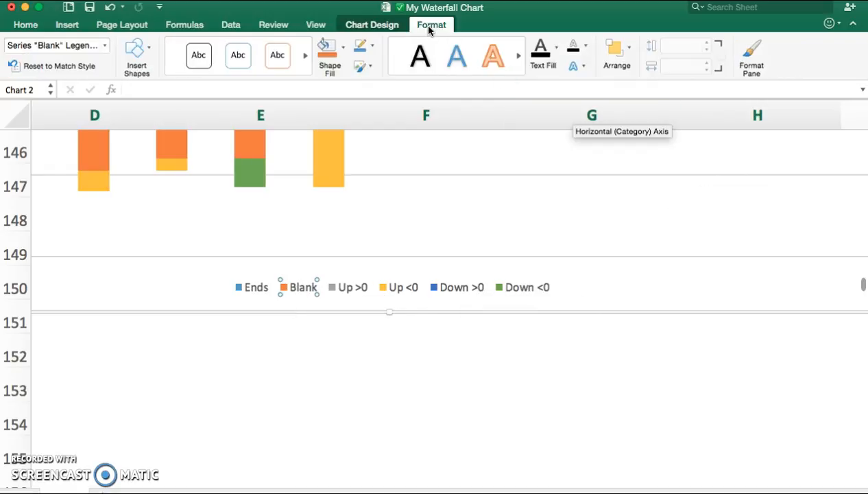
{"action": "left_click", "coordinate": [750, 55]}
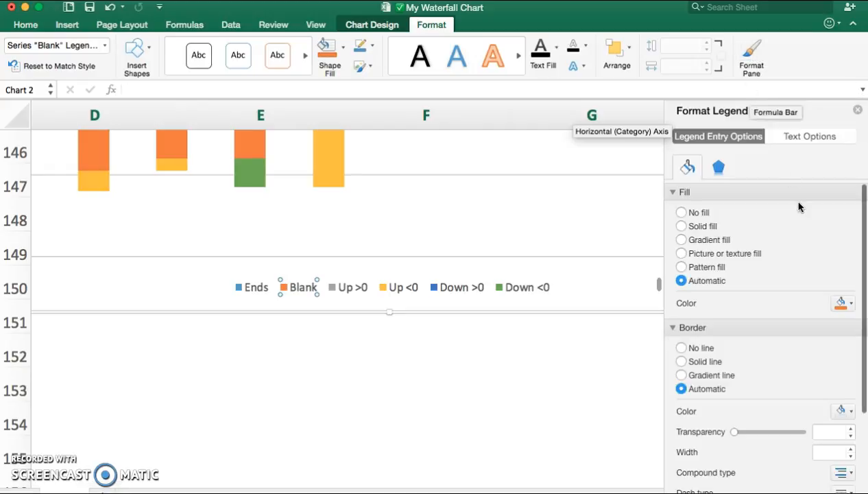
{"action": "left_click", "coordinate": [680, 213]}
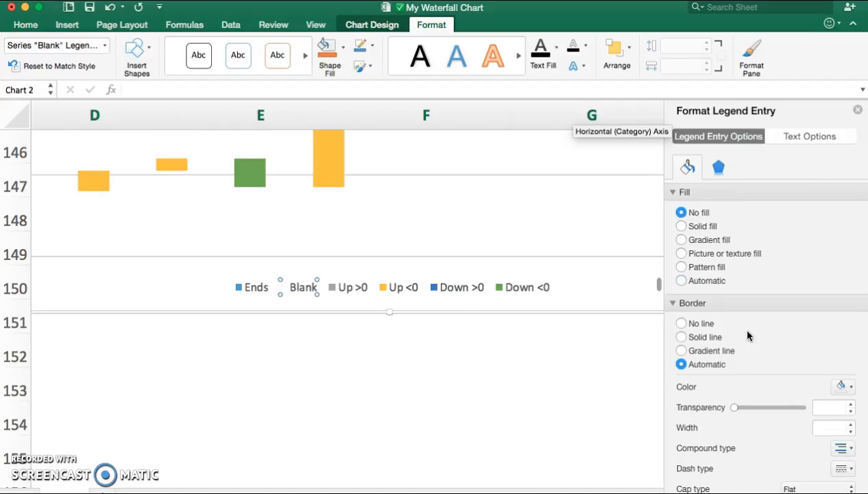
Step: Set the border of the chart's Blank legend entry to No line
{"action": "left_click", "coordinate": [681, 325]}
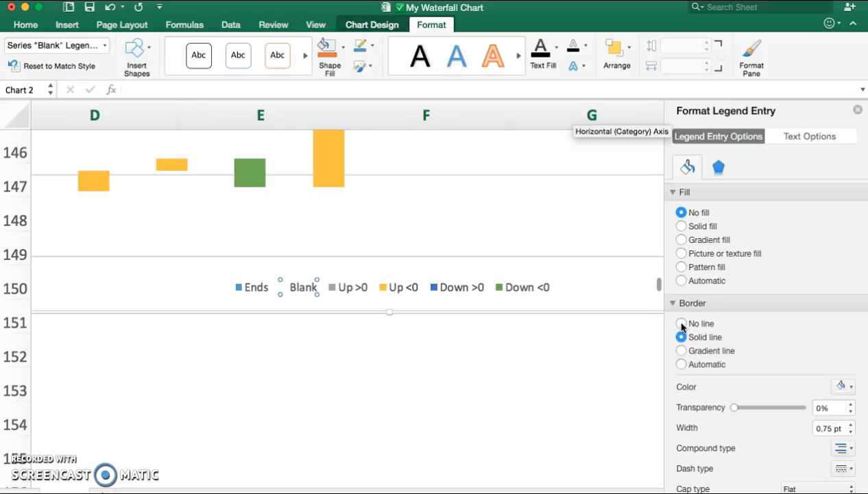
{"action": "left_click", "coordinate": [681, 324]}
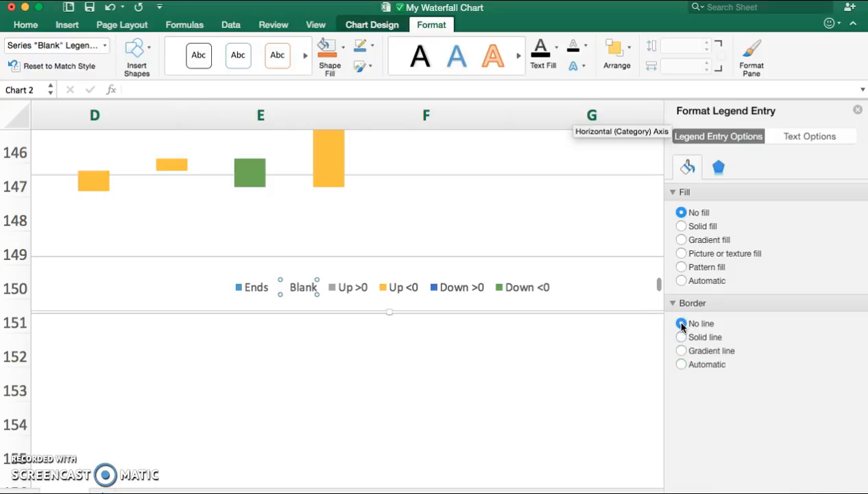
Step: Give the Up >0 and Up <0 legend entries a solid green fill
{"action": "left_click", "coordinate": [346, 290]}
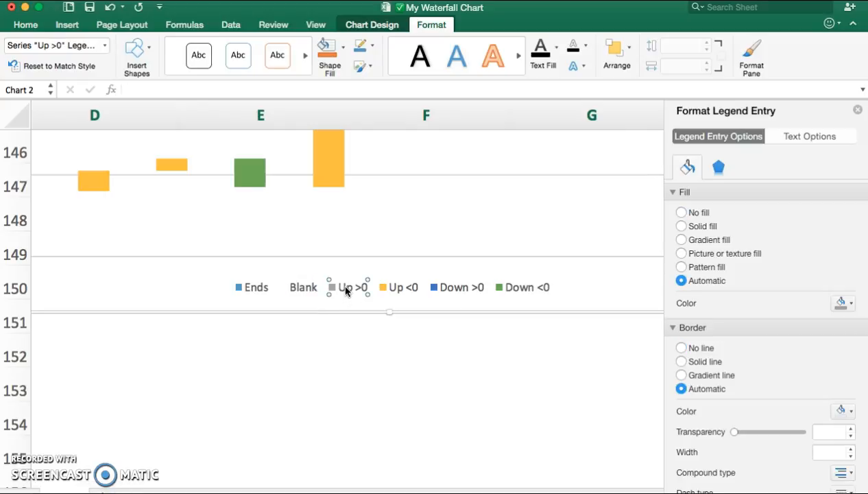
{"action": "left_click", "coordinate": [681, 226]}
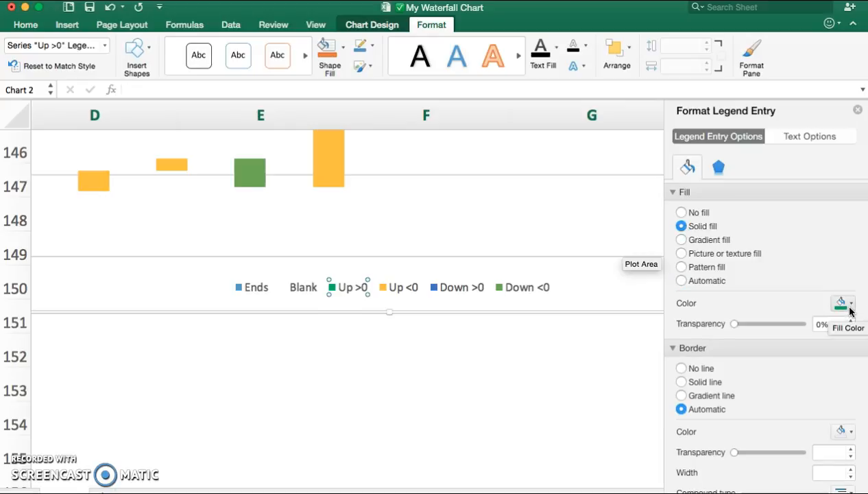
{"action": "left_click", "coordinate": [395, 293]}
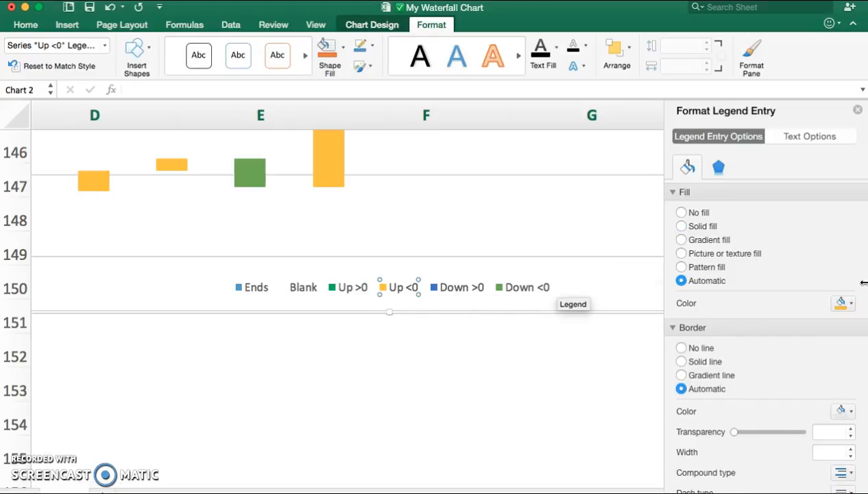
{"action": "left_click", "coordinate": [682, 227]}
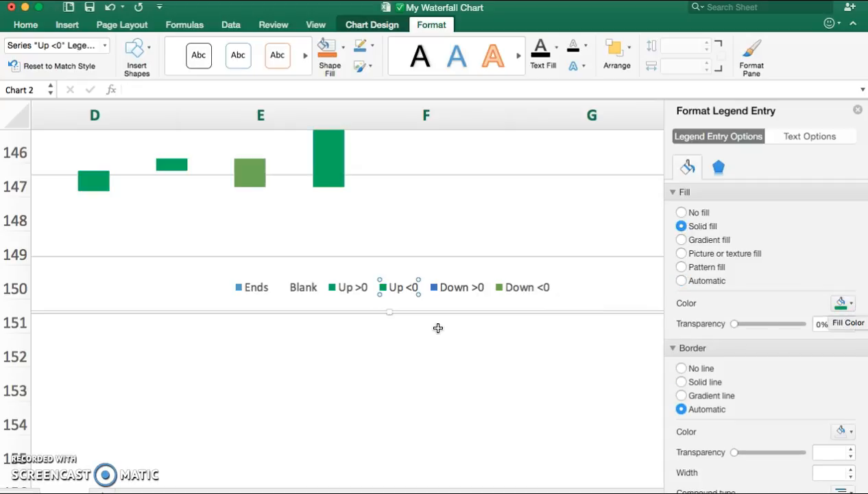
Step: Give the Down >0 and Down <0 legend entries a solid red fill and the Ends entry a solid green fill
{"action": "left_click", "coordinate": [451, 290]}
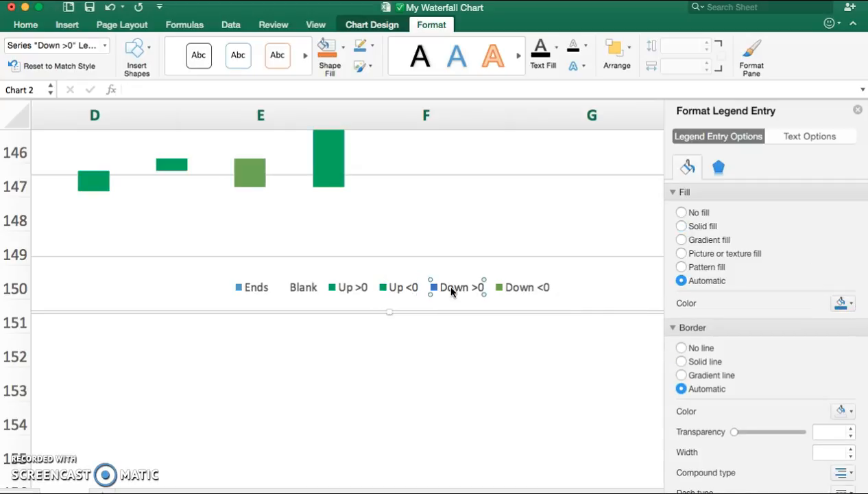
{"action": "left_click", "coordinate": [681, 227]}
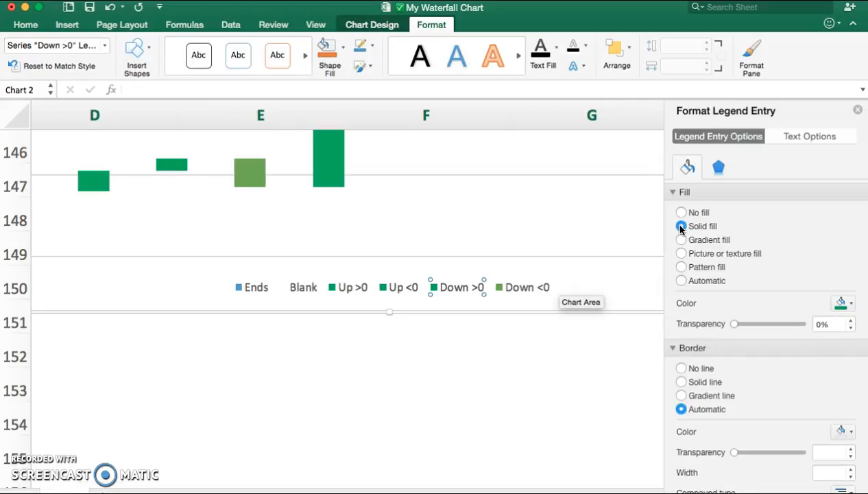
{"action": "left_click", "coordinate": [852, 302]}
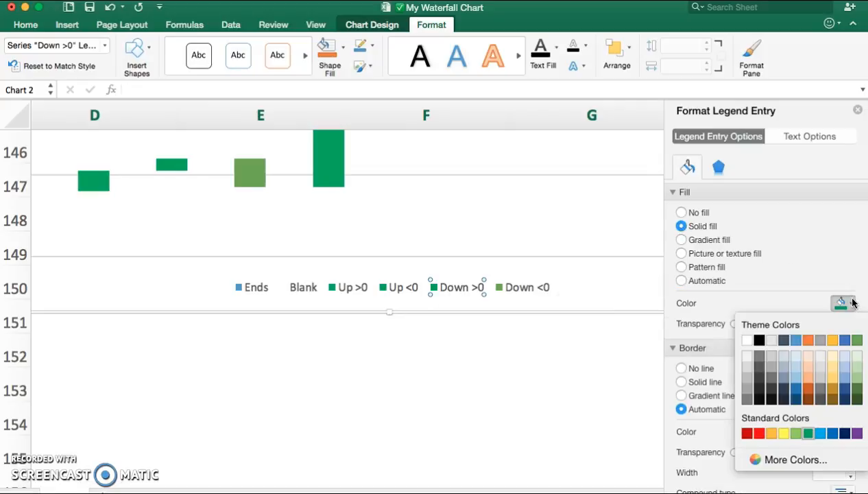
{"action": "left_click", "coordinate": [759, 432]}
{"action": "left_click", "coordinate": [522, 292]}
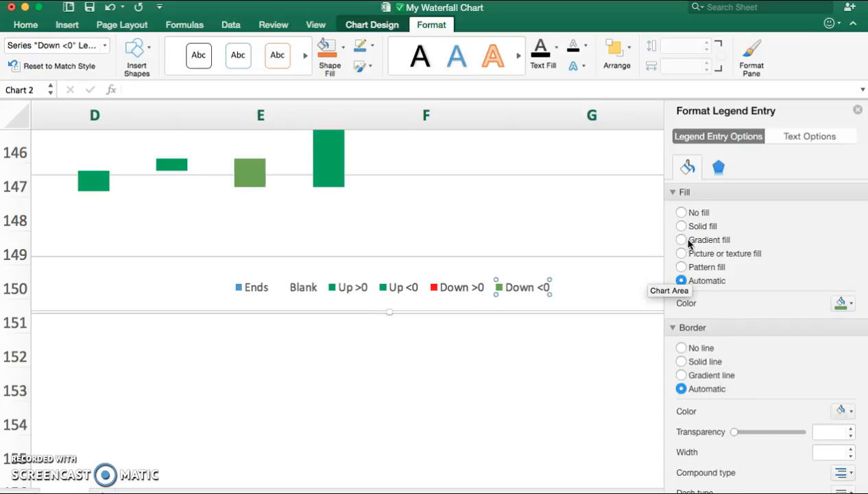
{"action": "left_click", "coordinate": [682, 227]}
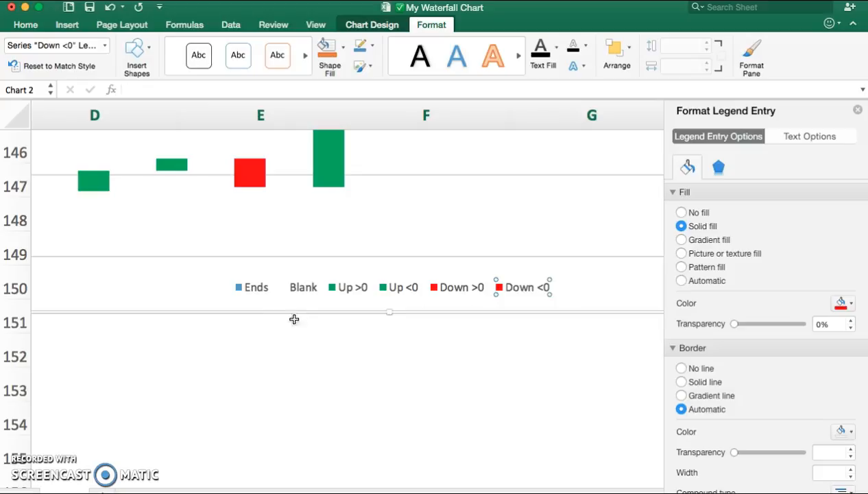
{"action": "left_click", "coordinate": [250, 292]}
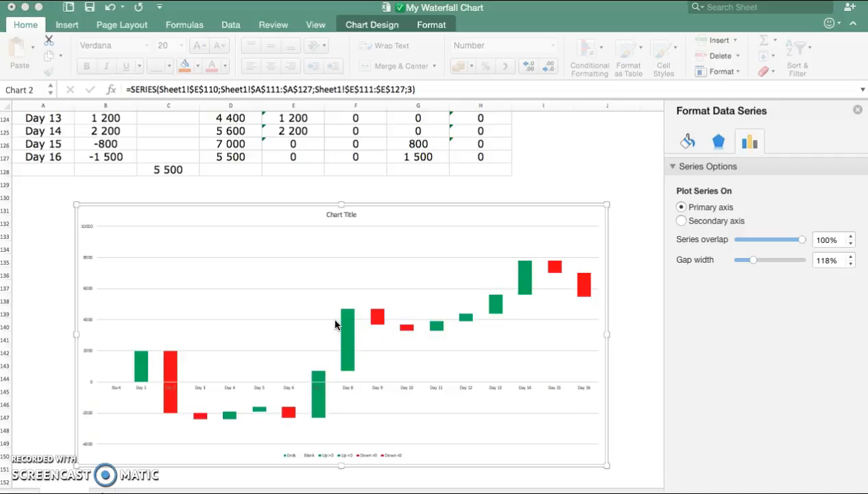
Step: Set the gap width of the chart's columns to 0% so that they touch each other
{"action": "scroll", "coordinate": [336, 324], "scroll_direction": "down", "scroll_amount": 3}
{"action": "left_click", "coordinate": [350, 300]}
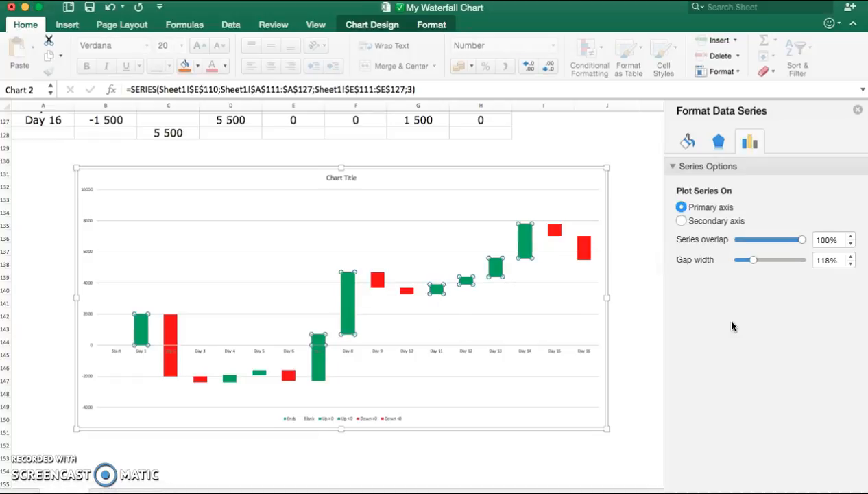
{"action": "left_click_drag", "start_coordinate": [753, 260], "coordinate": [711, 259]}
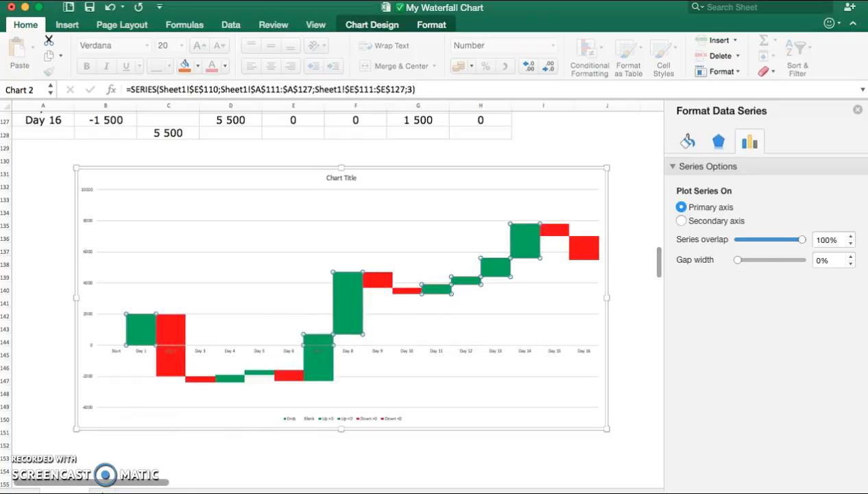
Step: Apply the first bevel style as a shape effect to the green Up >0 series
{"action": "left_click", "coordinate": [252, 268]}
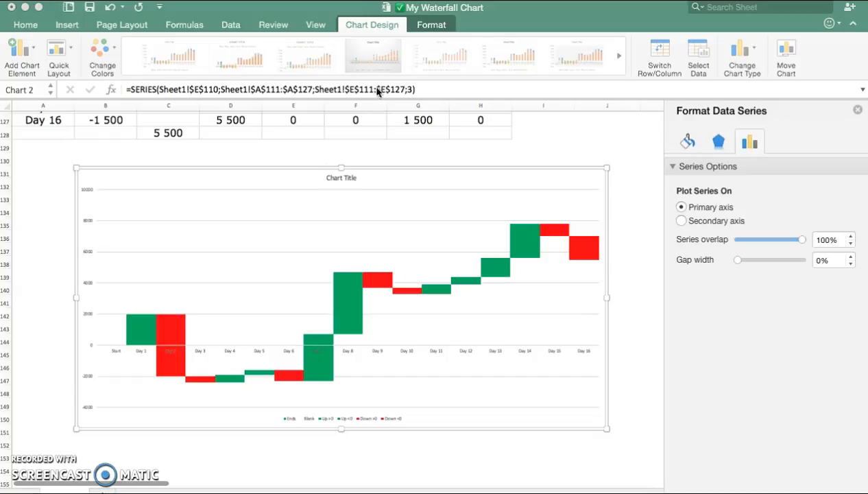
{"action": "left_click", "coordinate": [436, 26]}
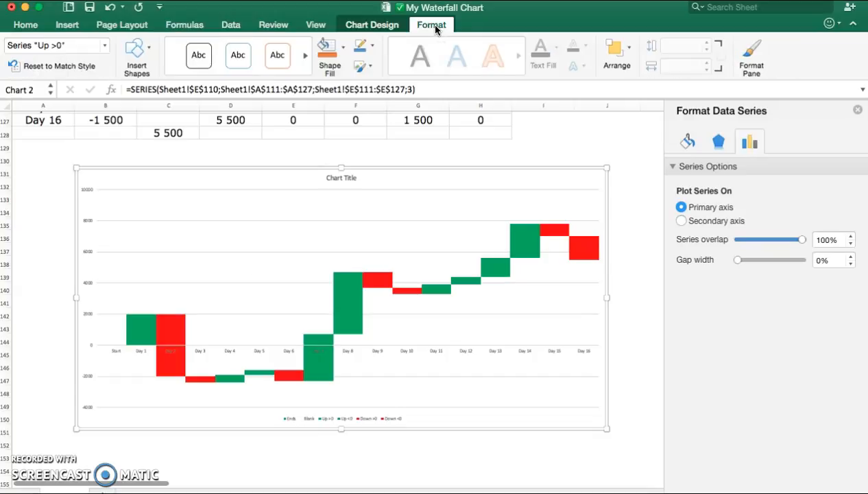
{"action": "left_click", "coordinate": [370, 68]}
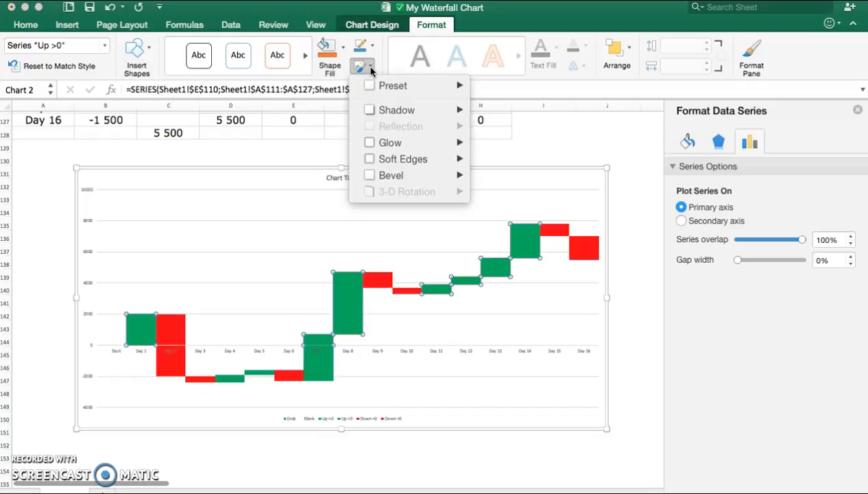
{"action": "mouse_move", "coordinate": [411, 179]}
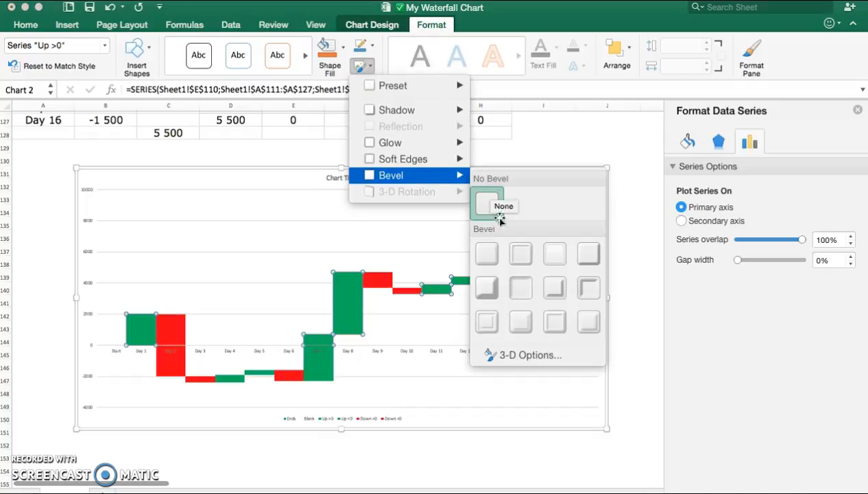
{"action": "left_click", "coordinate": [487, 255]}
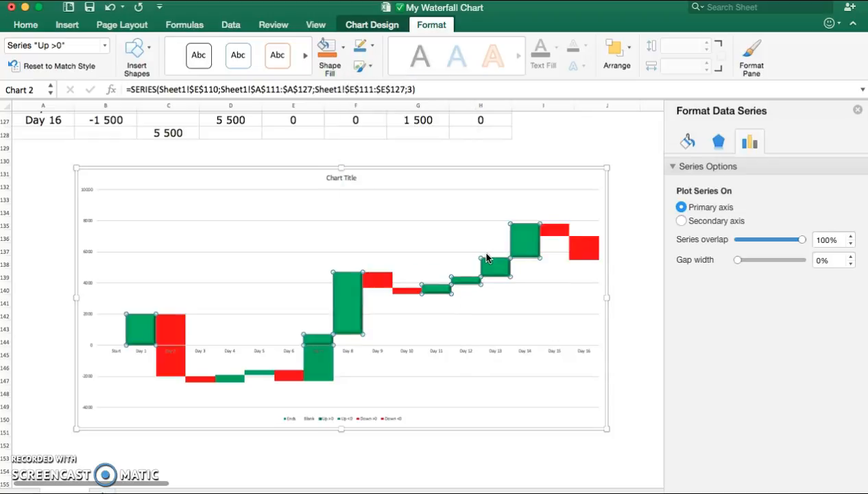
Step: Apply the first bevel style to the red Down >0 series above the zero line
{"action": "left_click", "coordinate": [172, 331]}
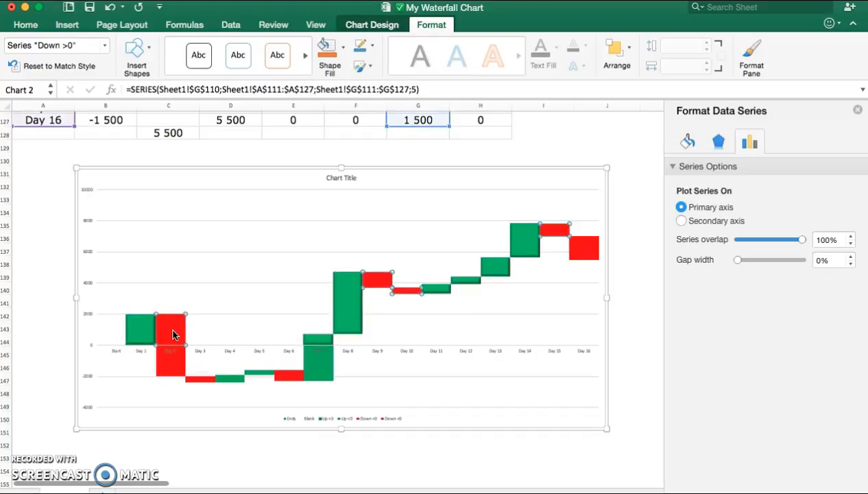
{"action": "mouse_move", "coordinate": [150, 329]}
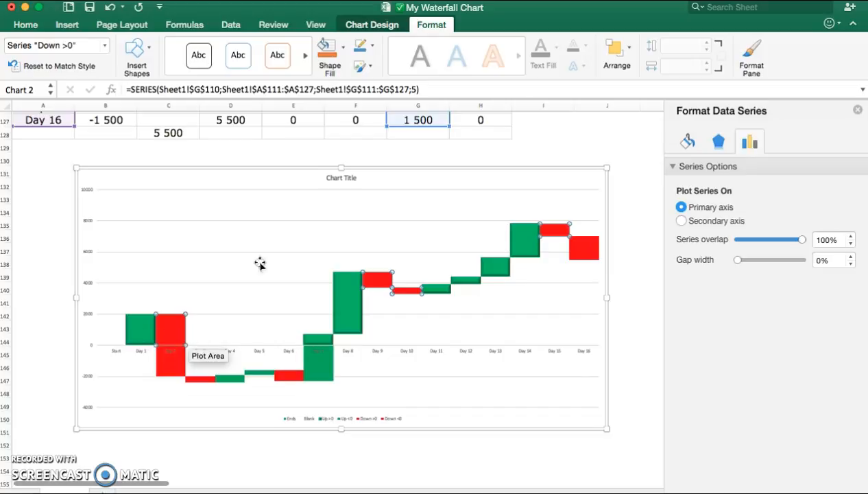
{"action": "left_click", "coordinate": [370, 68]}
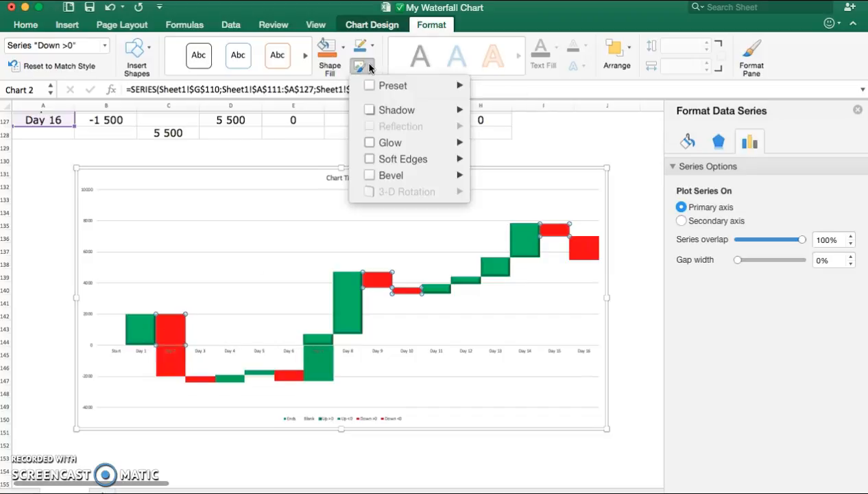
{"action": "mouse_move", "coordinate": [404, 164]}
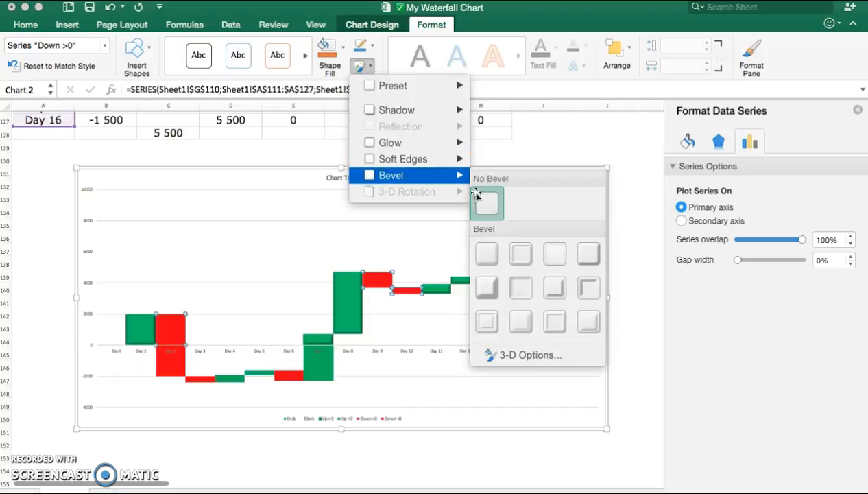
{"action": "left_click", "coordinate": [485, 254]}
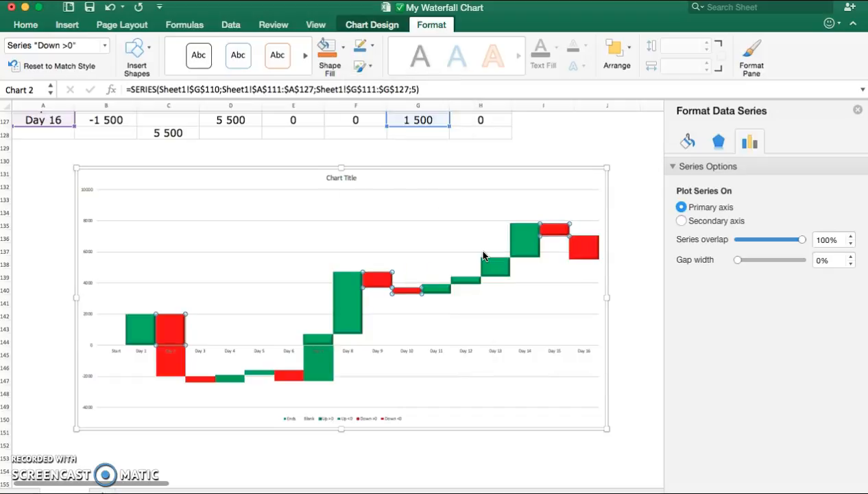
Step: Apply the first bevel style to the red Down <0 series below the zero line
{"action": "left_click", "coordinate": [174, 362]}
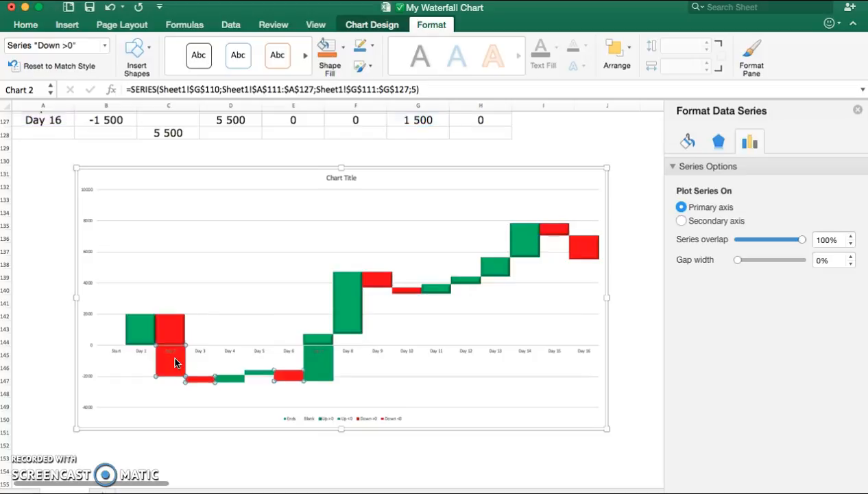
{"action": "left_click", "coordinate": [371, 66]}
{"action": "mouse_move", "coordinate": [442, 178]}
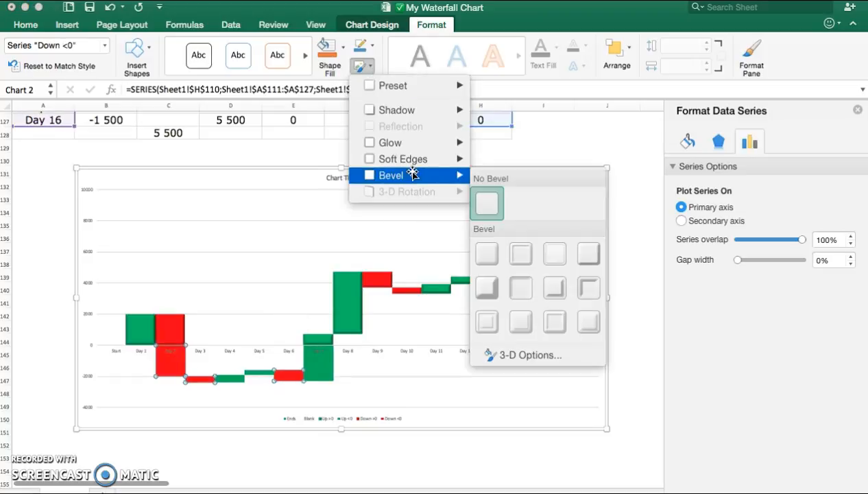
{"action": "left_click", "coordinate": [487, 253]}
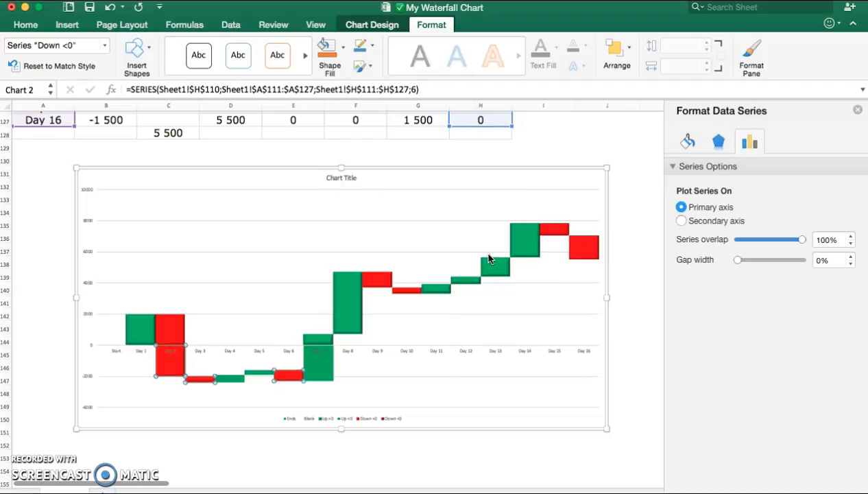
Step: Apply the first bevel style to the green Up <0 series below the zero line
{"action": "left_click", "coordinate": [237, 381]}
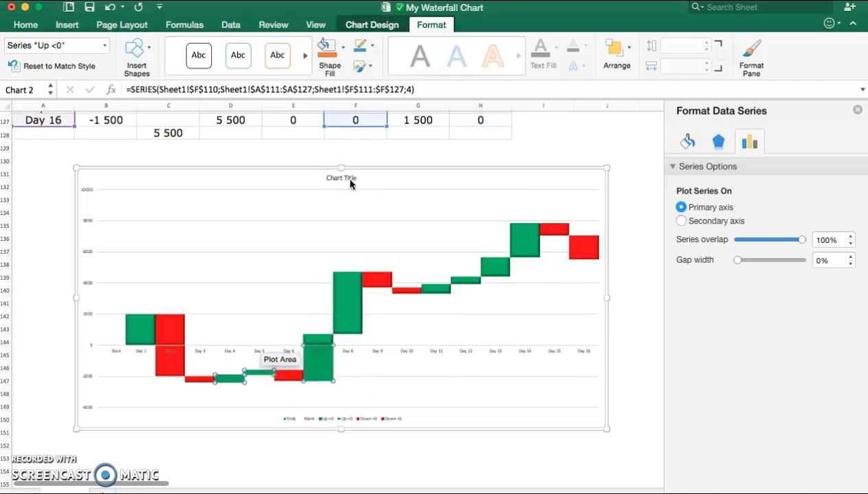
{"action": "left_click", "coordinate": [370, 69]}
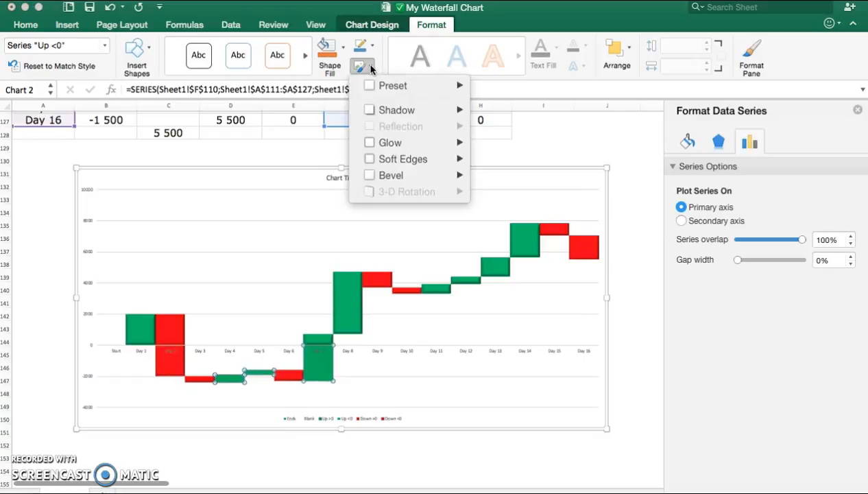
{"action": "mouse_move", "coordinate": [395, 176]}
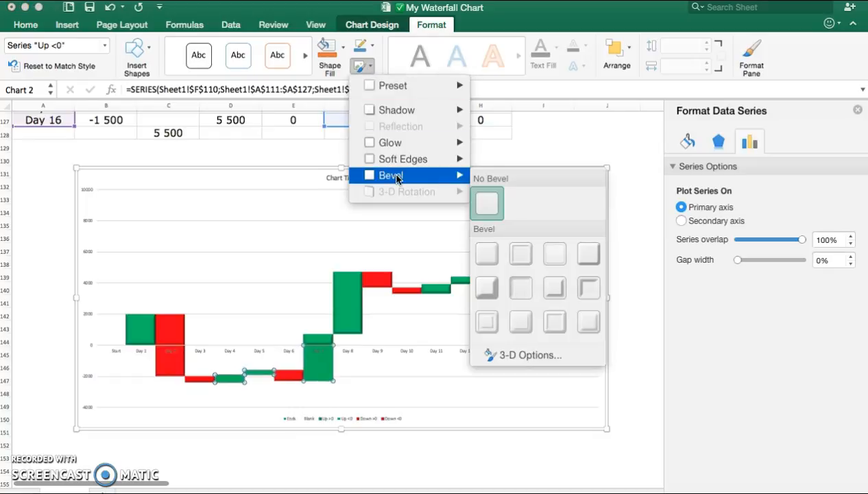
{"action": "left_click", "coordinate": [488, 254]}
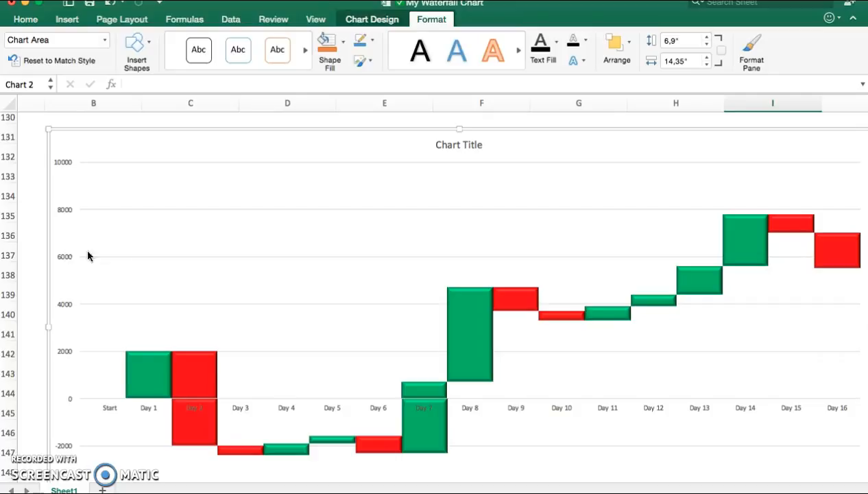
Step: Set the number category of the chart's vertical value axis to Currency
{"action": "left_click", "coordinate": [66, 259]}
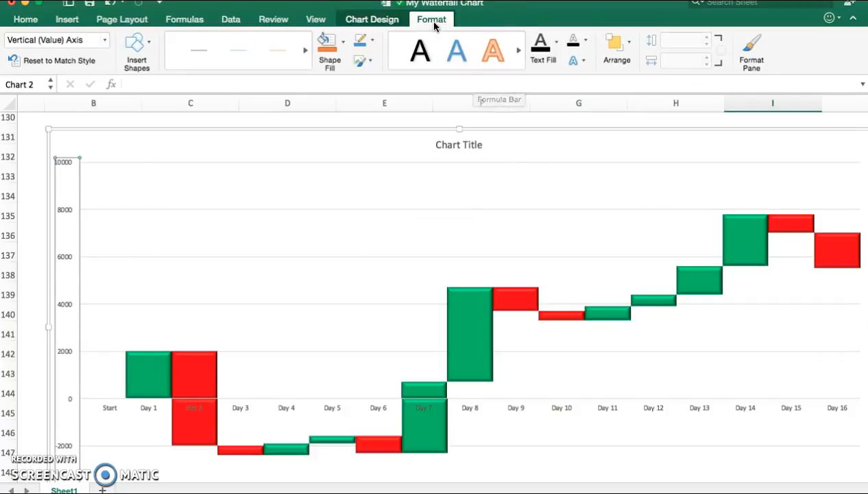
{"action": "left_click", "coordinate": [754, 47]}
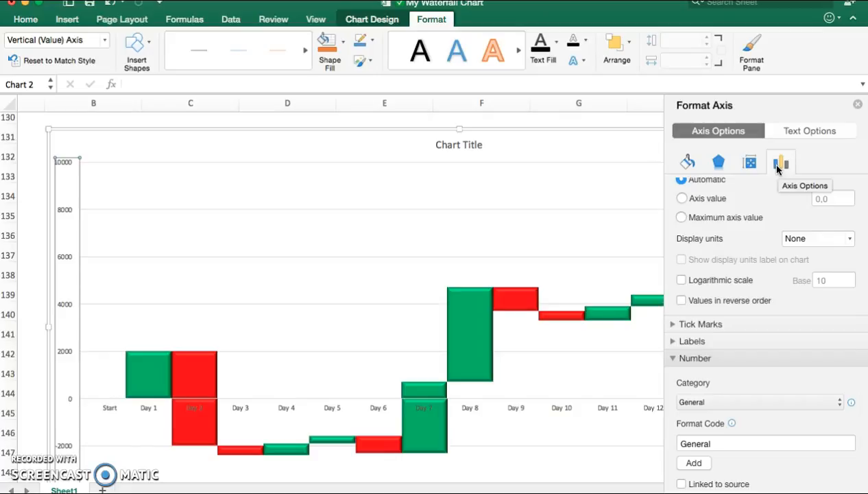
{"action": "scroll", "coordinate": [725, 279], "scroll_direction": "down", "scroll_amount": 1}
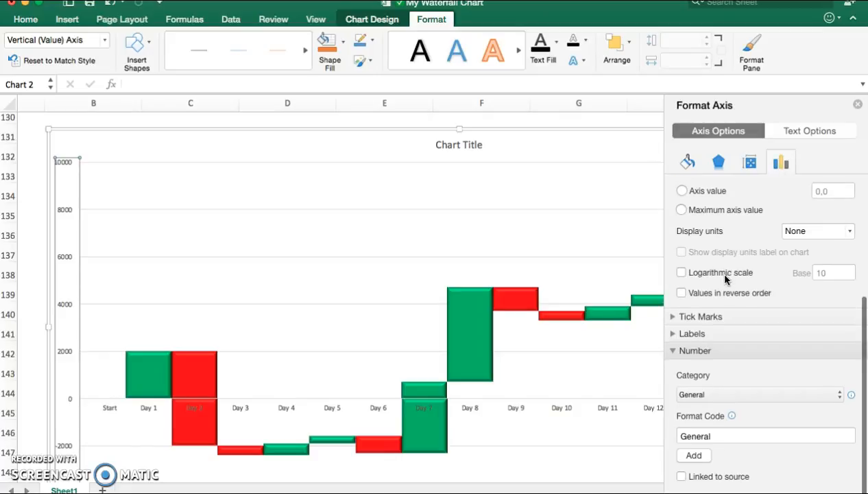
{"action": "left_click", "coordinate": [694, 403]}
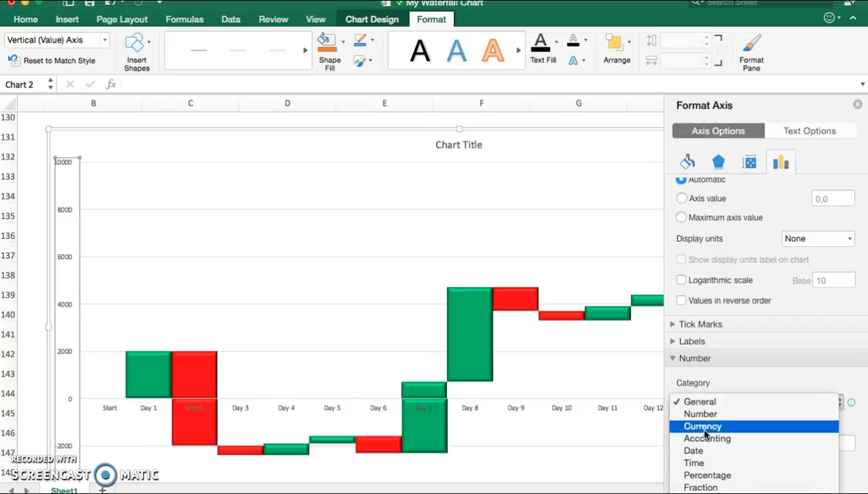
{"action": "left_click", "coordinate": [707, 427]}
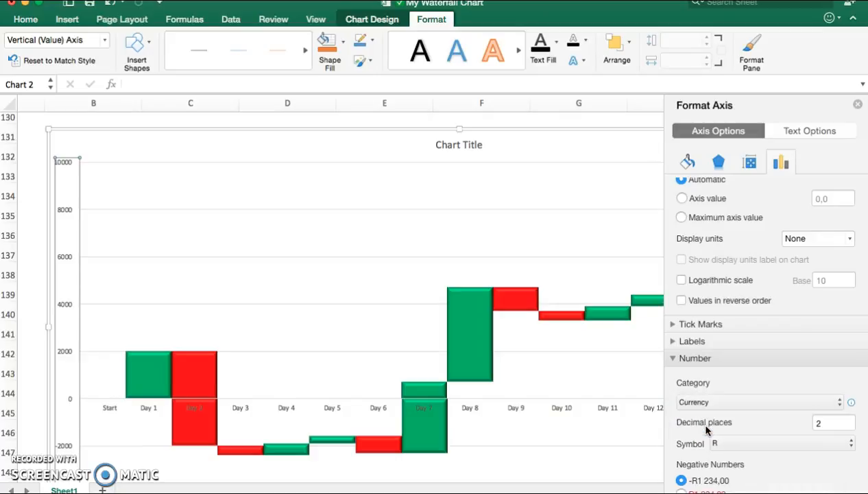
Step: Set the vertical axis currency symbol to $ - United States (English) and close the axis formatting options
{"action": "scroll", "coordinate": [698, 412], "scroll_direction": "down", "scroll_amount": 5}
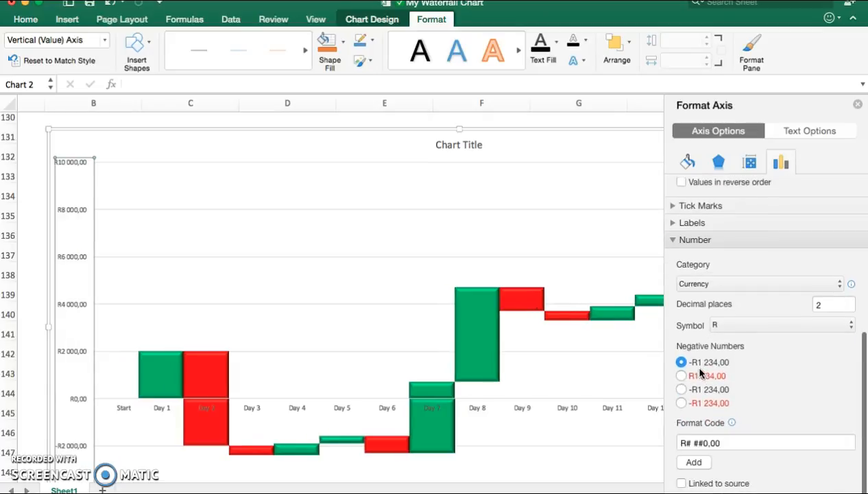
{"action": "left_click", "coordinate": [724, 324]}
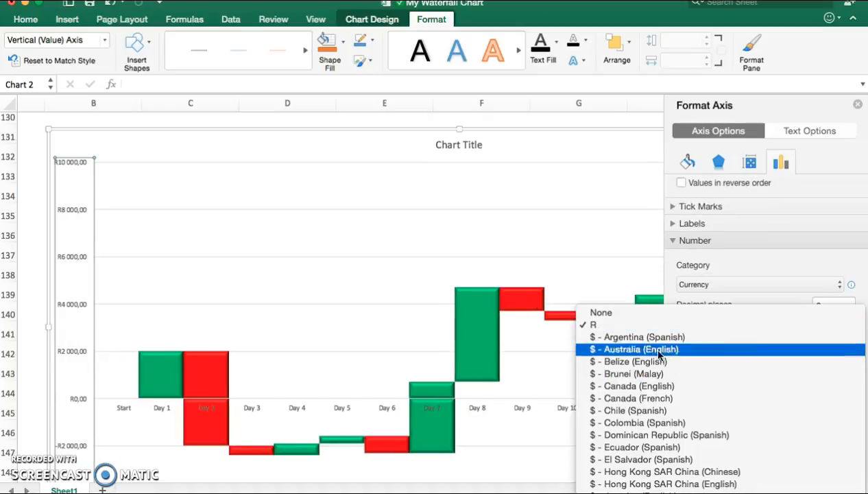
{"action": "scroll", "coordinate": [651, 370], "scroll_direction": "down", "scroll_amount": 8}
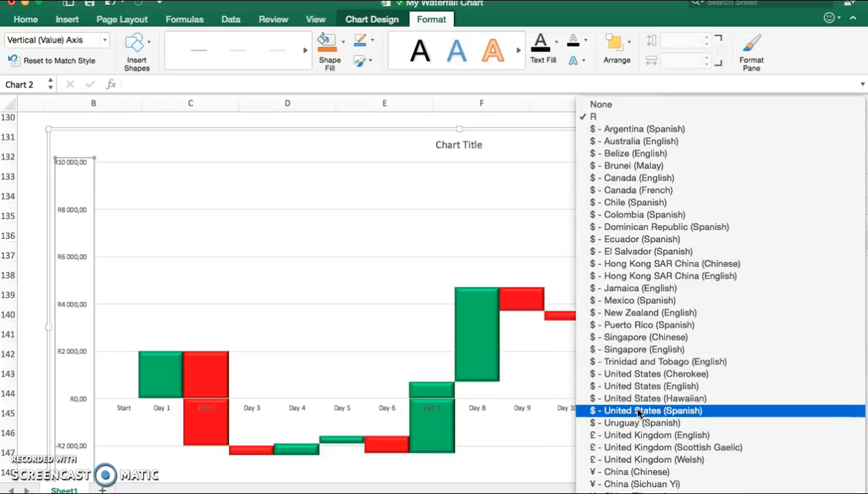
{"action": "left_click", "coordinate": [630, 389]}
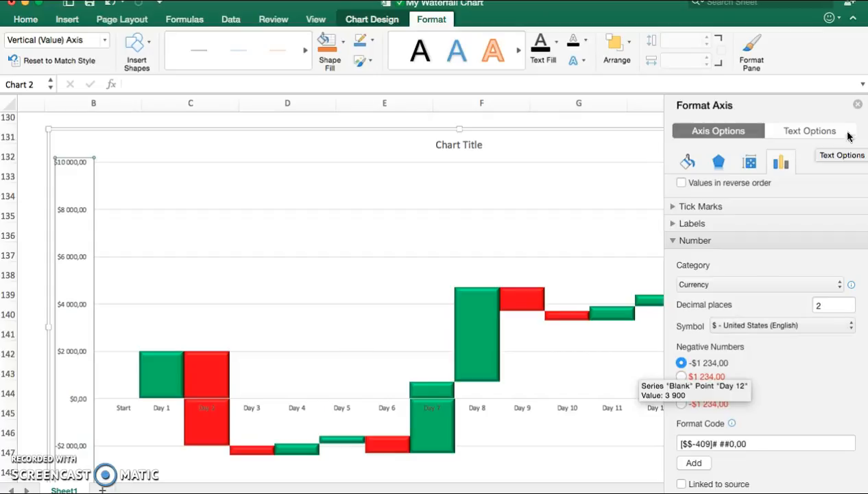
{"action": "left_click", "coordinate": [858, 105]}
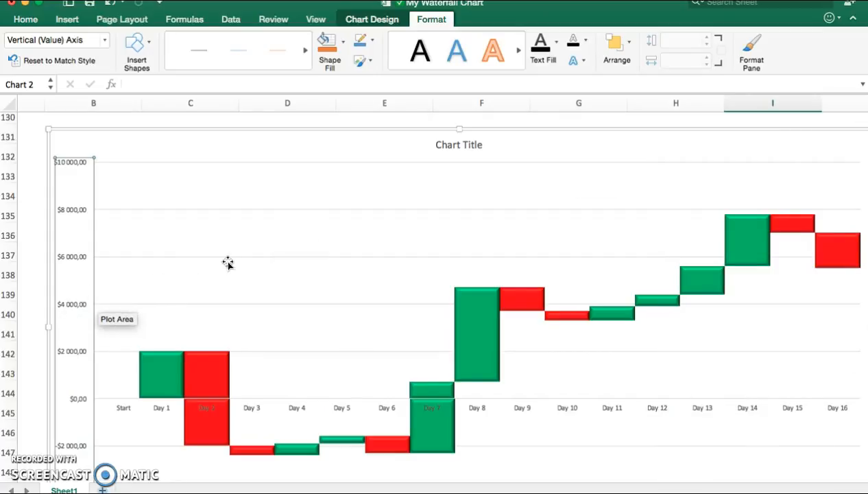
Step: Set the font size of the chart's vertical axis labels to 20
{"action": "scroll", "coordinate": [206, 281], "scroll_direction": "down", "scroll_amount": 1}
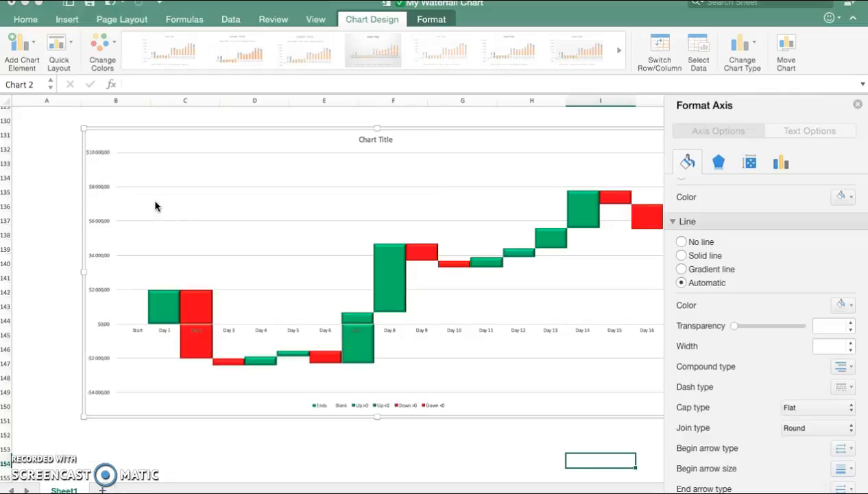
{"action": "left_click", "coordinate": [99, 238]}
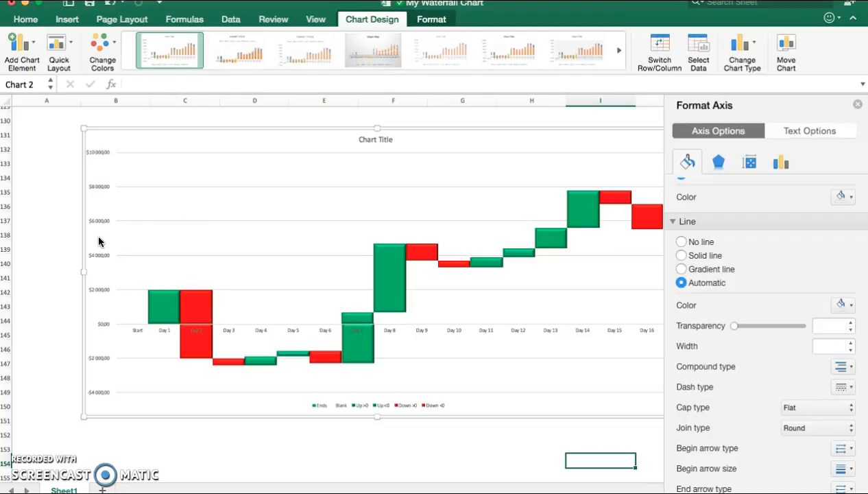
{"action": "left_click", "coordinate": [99, 237]}
{"action": "left_click", "coordinate": [98, 226]}
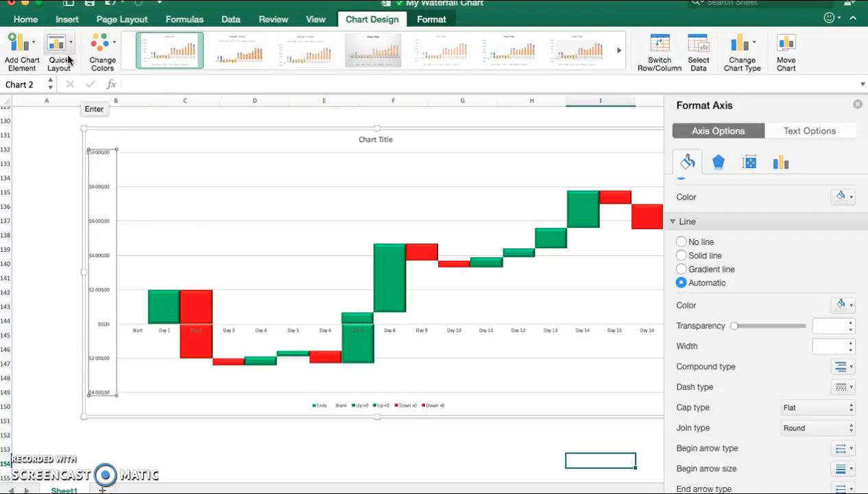
{"action": "left_click", "coordinate": [26, 20]}
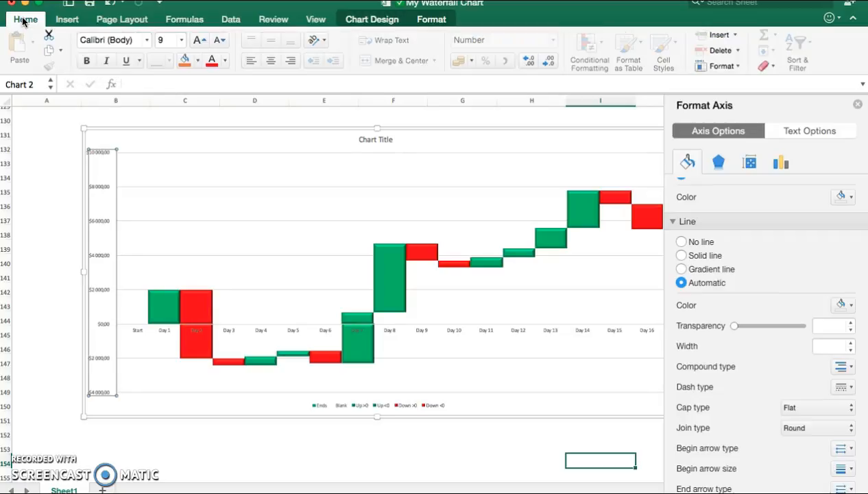
{"action": "left_click", "coordinate": [182, 42]}
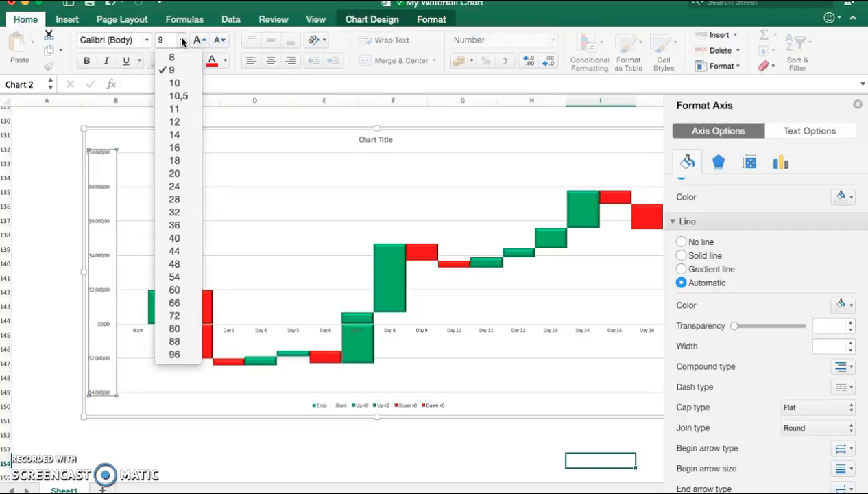
{"action": "left_click", "coordinate": [174, 173]}
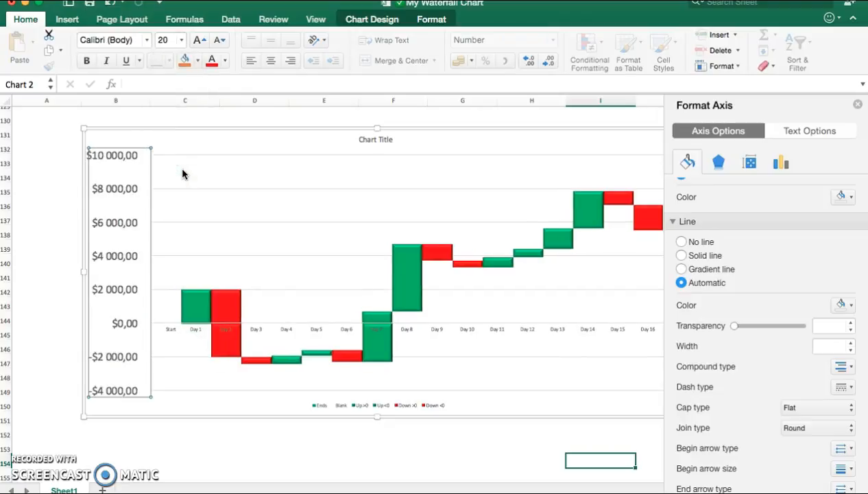
{"action": "left_click", "coordinate": [277, 232]}
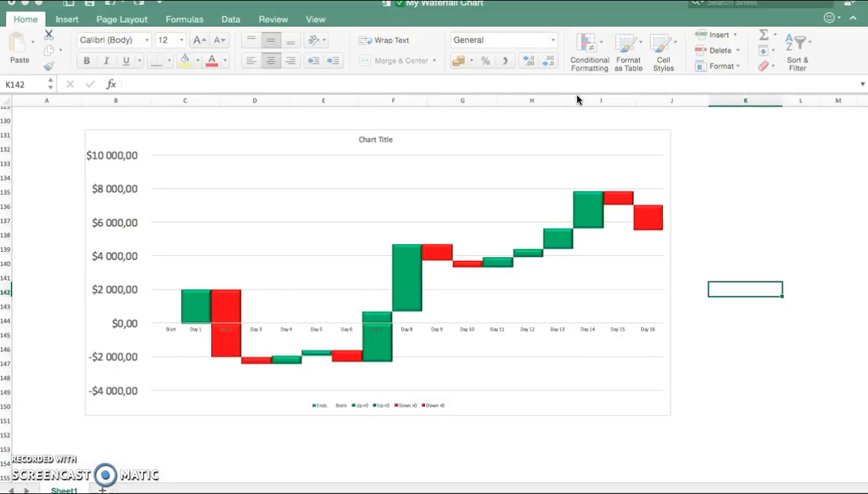
Step: Replace the placeholder chart title with "Daily Chart"
{"action": "left_click", "coordinate": [377, 139]}
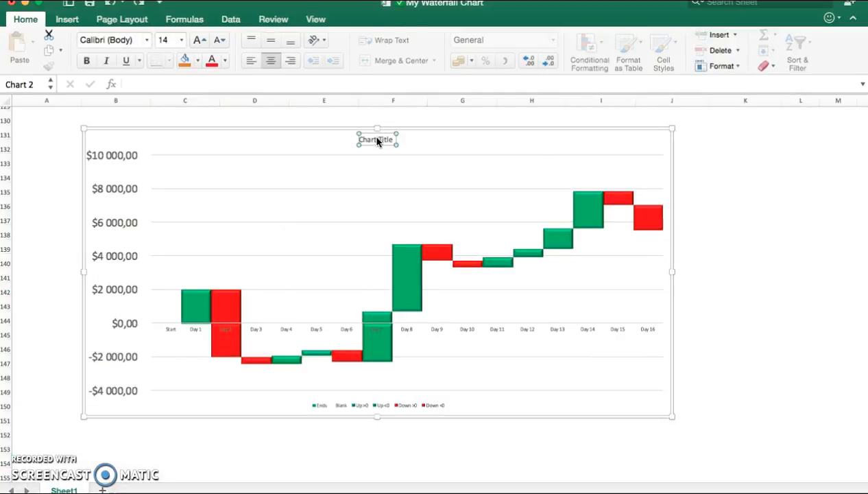
{"action": "triple_click", "coordinate": [377, 139]}
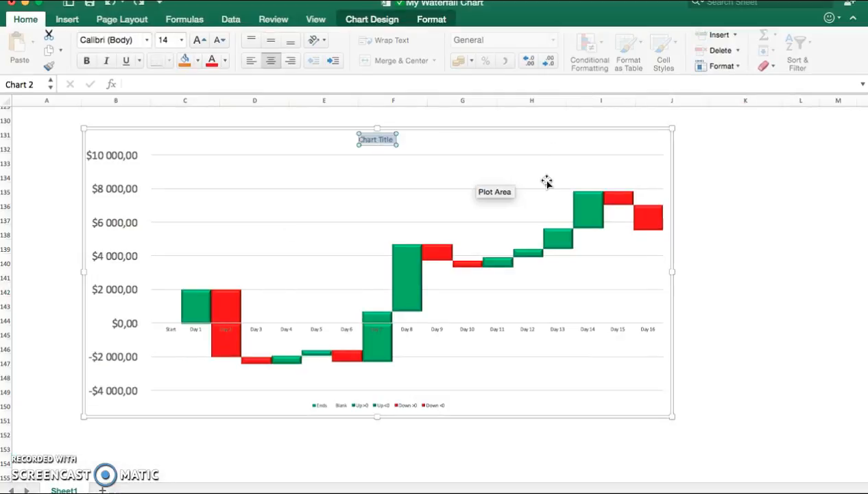
{"action": "key", "text": "BackSpace"}
{"action": "type", "text": "Dail"}
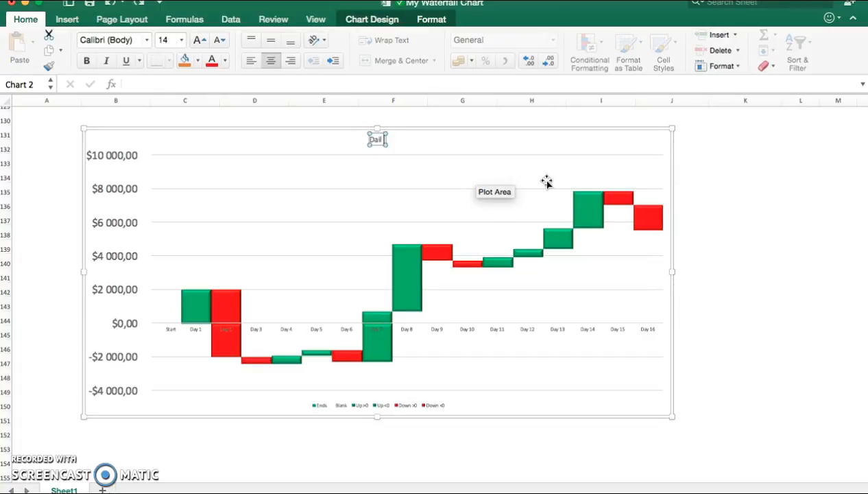
{"action": "type", "text": "y Chart"}
Step: Set the font size of the "Daily Chart" title to 20
{"action": "double_click", "coordinate": [376, 134]}
{"action": "triple_click", "coordinate": [377, 134]}
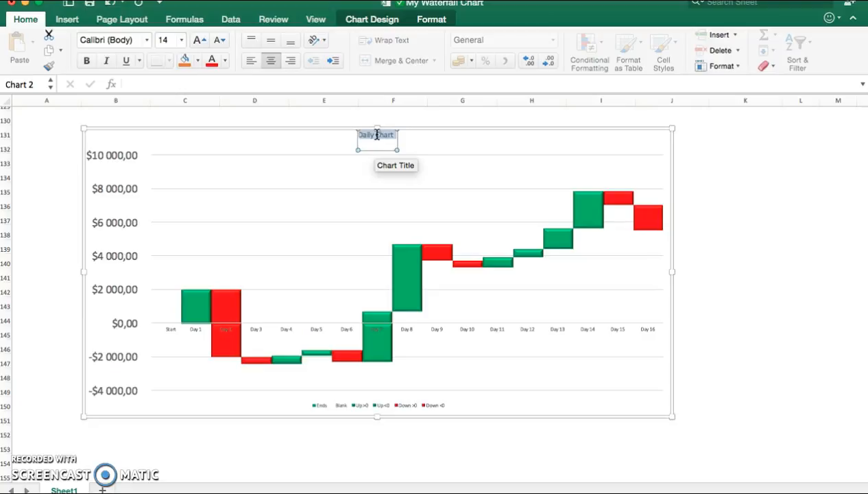
{"action": "left_click", "coordinate": [181, 42]}
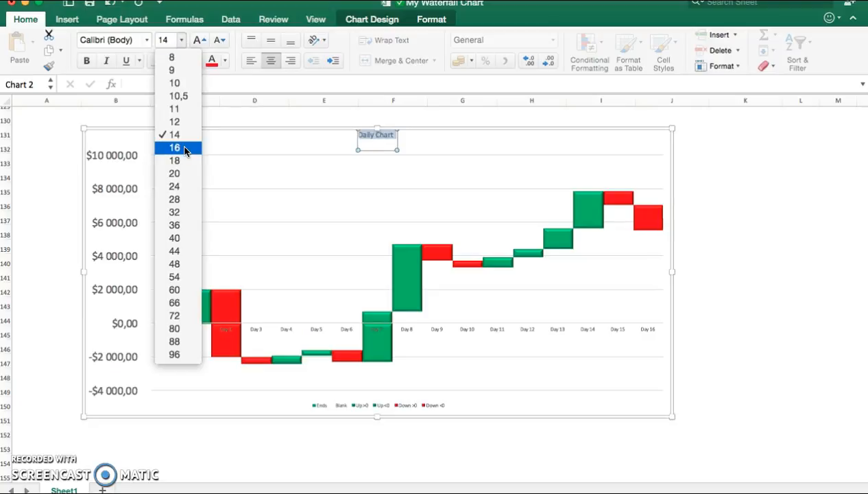
{"action": "left_click", "coordinate": [174, 174]}
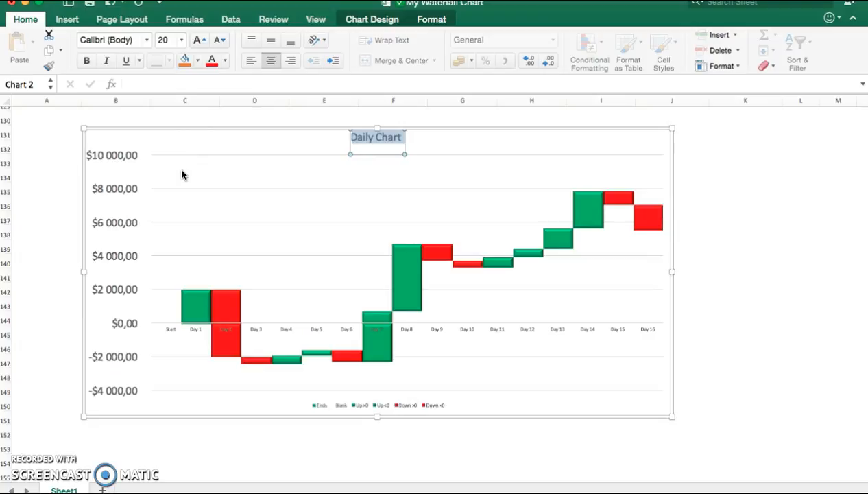
{"action": "left_click", "coordinate": [768, 214]}
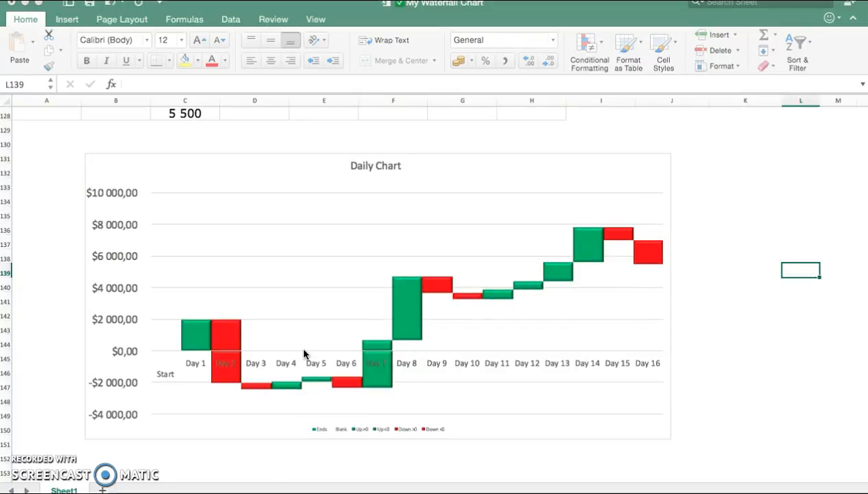
Step: Set the font size of the horizontal axis day labels to 14
{"action": "left_click", "coordinate": [272, 362]}
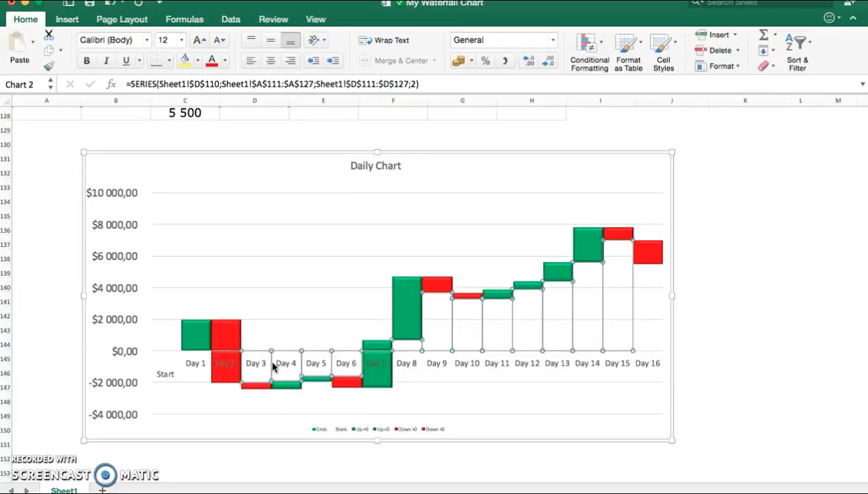
{"action": "left_click", "coordinate": [308, 213]}
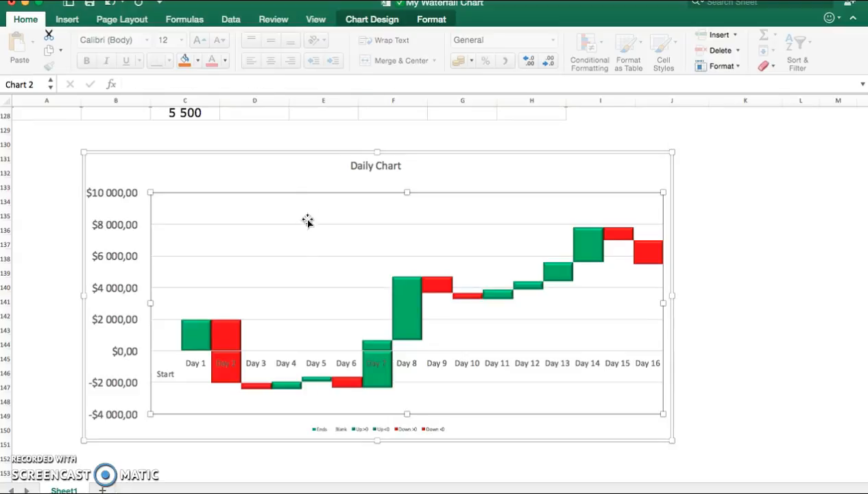
{"action": "left_click", "coordinate": [278, 369]}
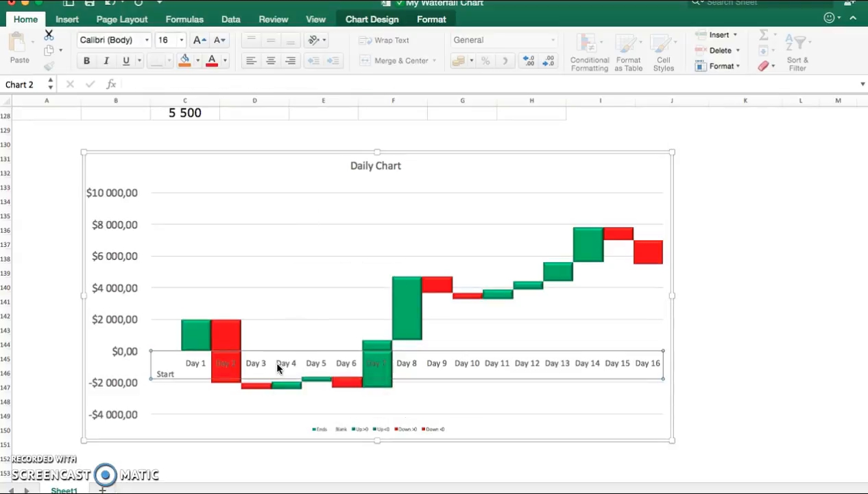
{"action": "left_click", "coordinate": [181, 40]}
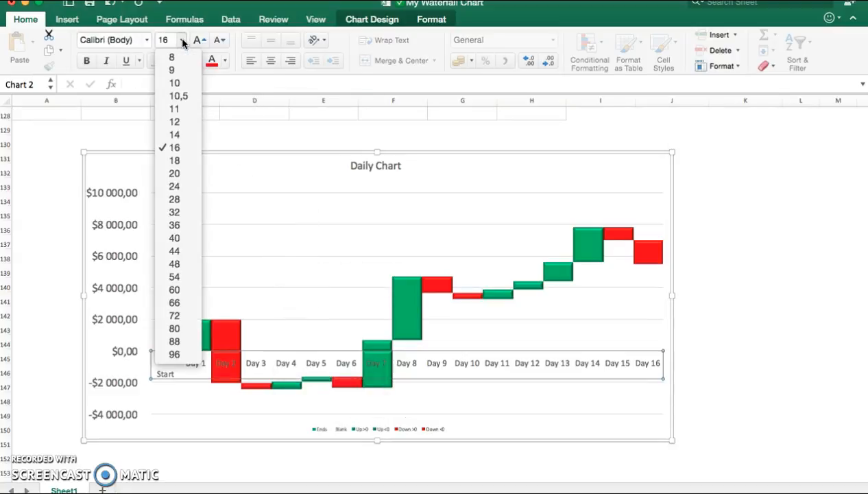
{"action": "left_click", "coordinate": [179, 135]}
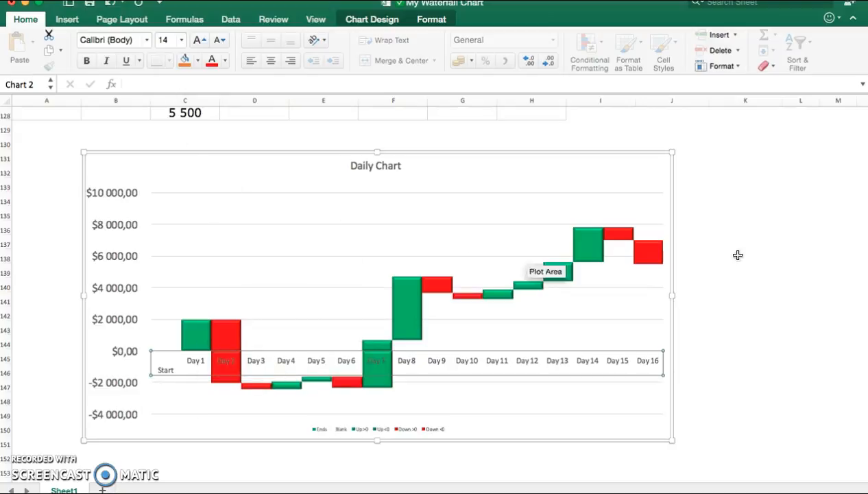
{"action": "left_click", "coordinate": [789, 254]}
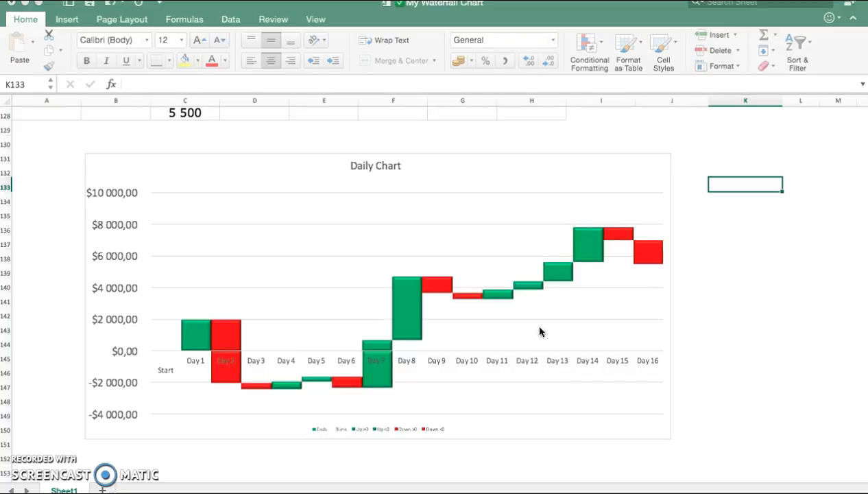
Step: Apply a gradient fill to the chart area background, close its formatting options and deselect the chart
{"action": "left_click", "coordinate": [451, 173]}
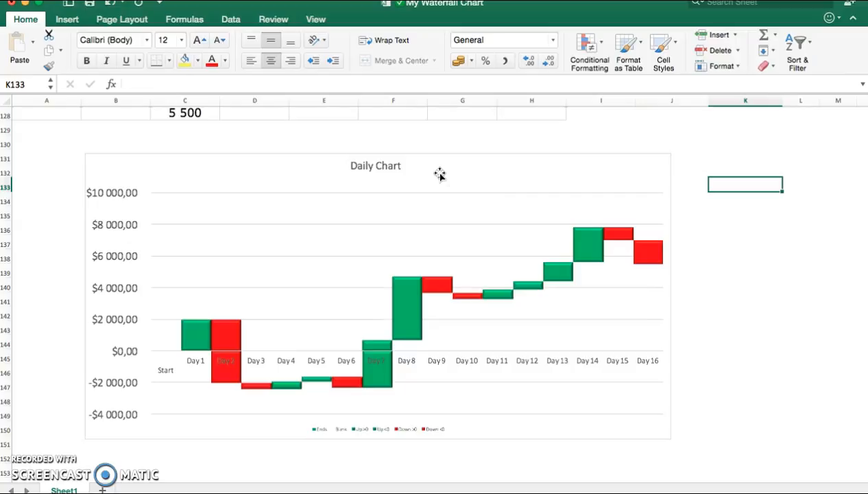
{"action": "left_click", "coordinate": [439, 174]}
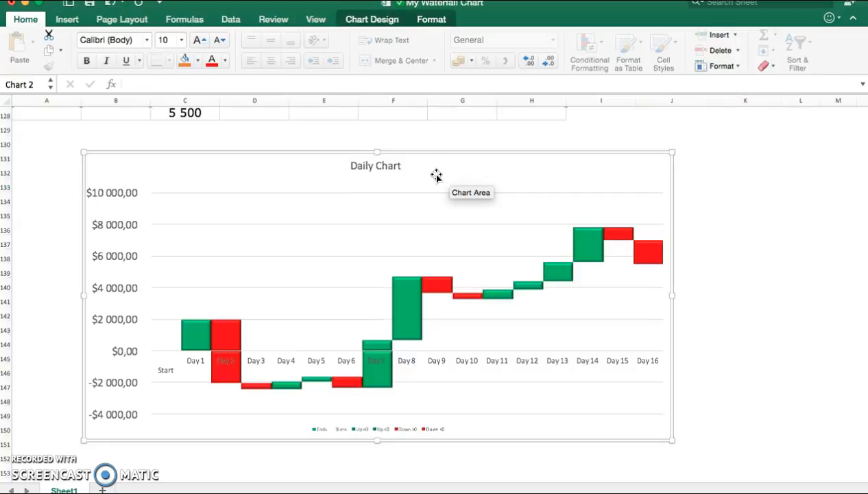
{"action": "right_click", "coordinate": [437, 176]}
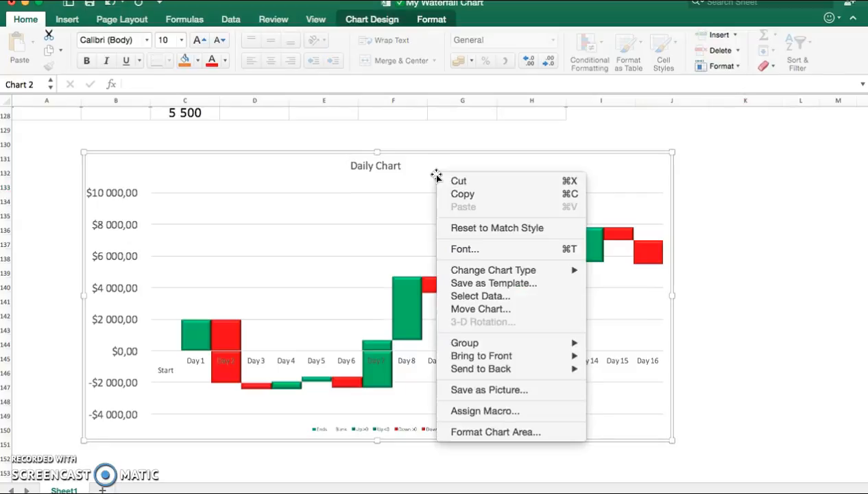
{"action": "left_click", "coordinate": [489, 432]}
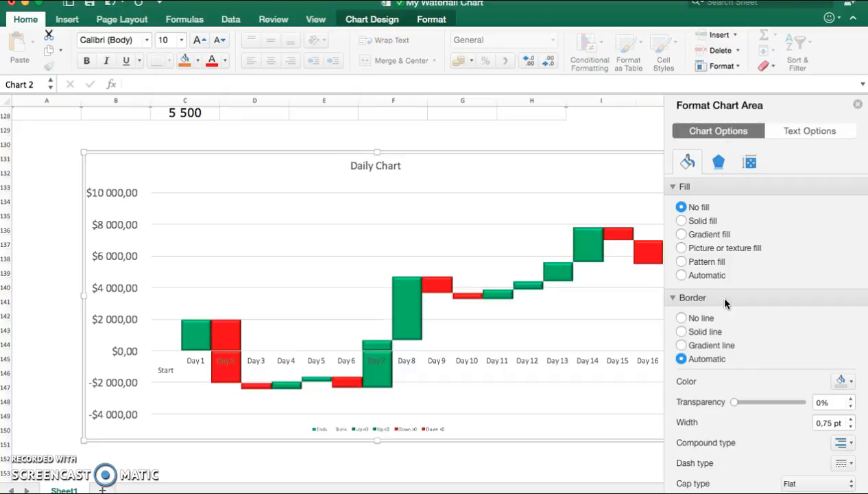
{"action": "left_click", "coordinate": [681, 234]}
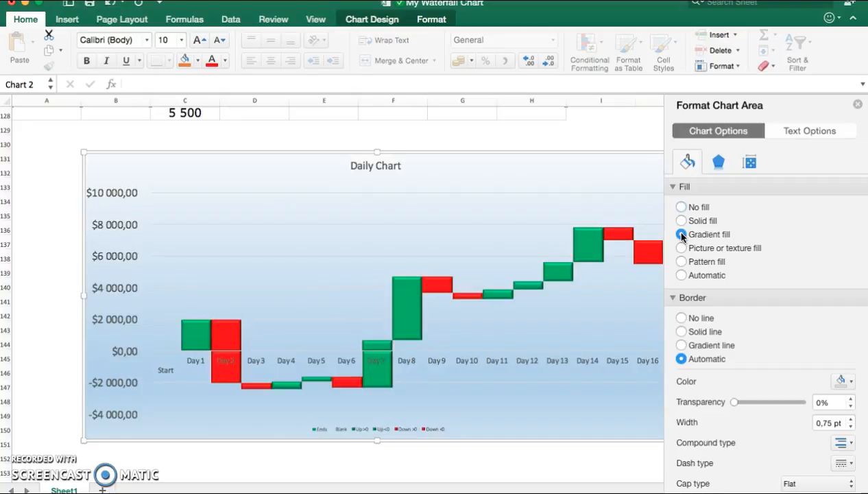
{"action": "left_click", "coordinate": [857, 103]}
{"action": "left_click", "coordinate": [789, 240]}
{"action": "left_click", "coordinate": [757, 216]}
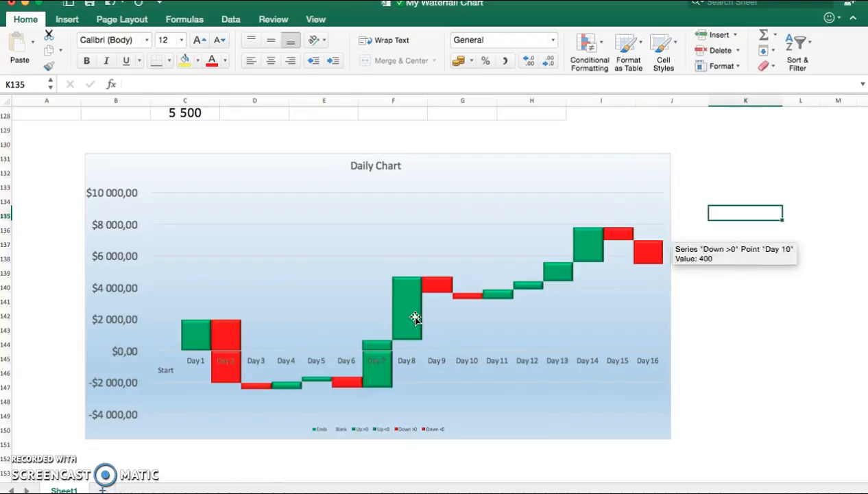
{"action": "scroll", "coordinate": [413, 329], "scroll_direction": "down", "scroll_amount": 2}
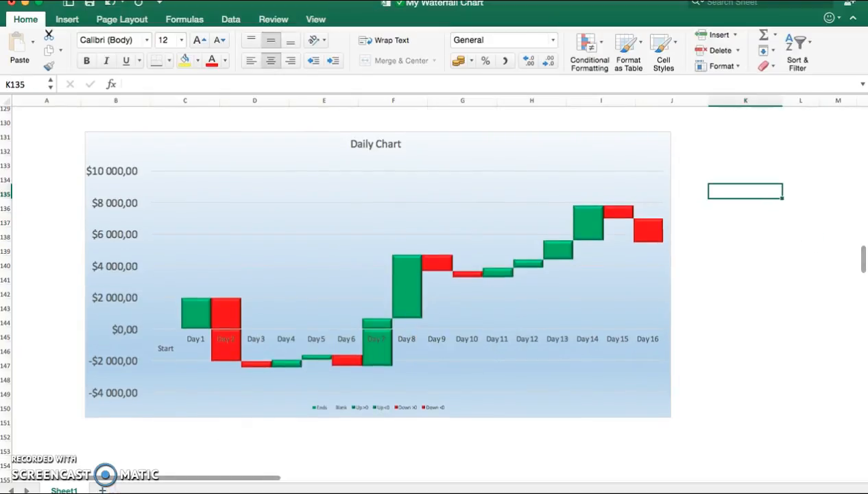